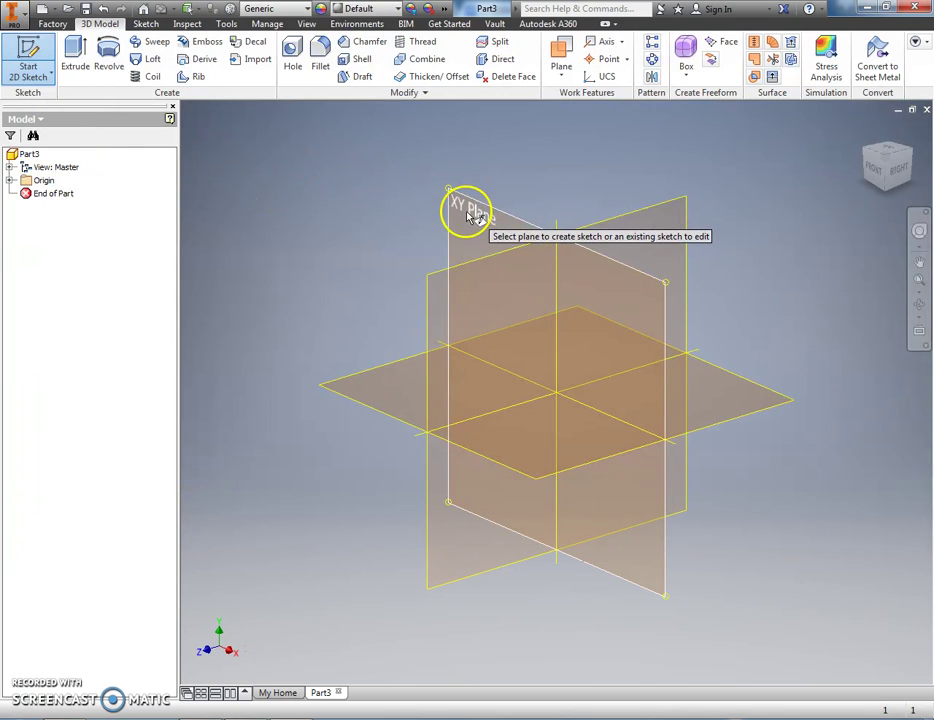
- Sketch a two-point rectangle 6 in wide and 2 in high on the XY plane and finish the sketch
{"action": "left_click", "coordinate": [466, 213]}
{"action": "left_click", "coordinate": [186, 72]}
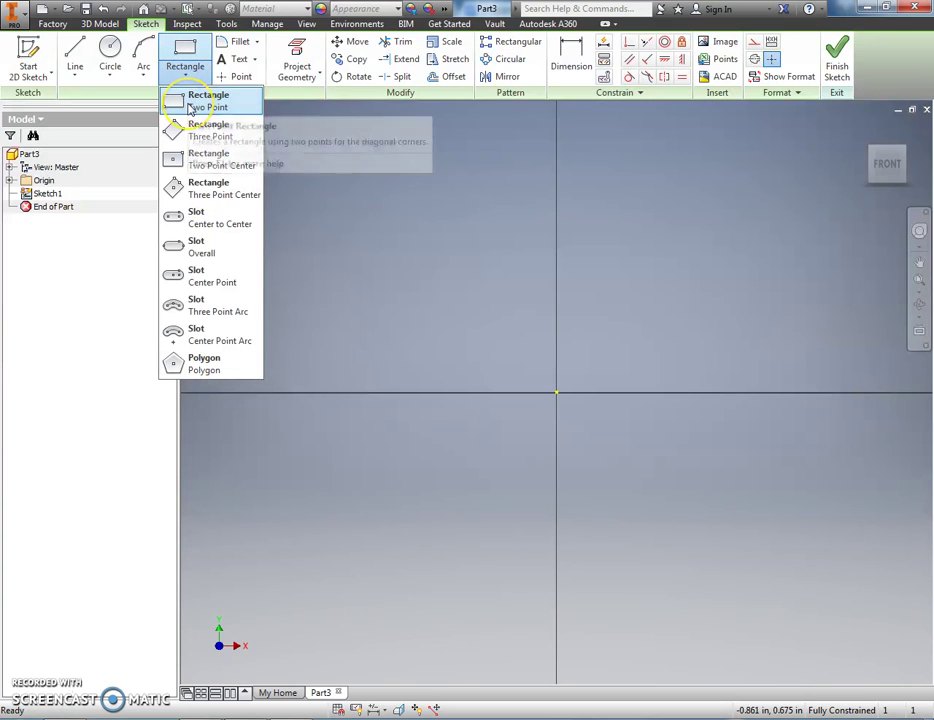
{"action": "left_click", "coordinate": [192, 104]}
{"action": "left_click", "coordinate": [461, 329]}
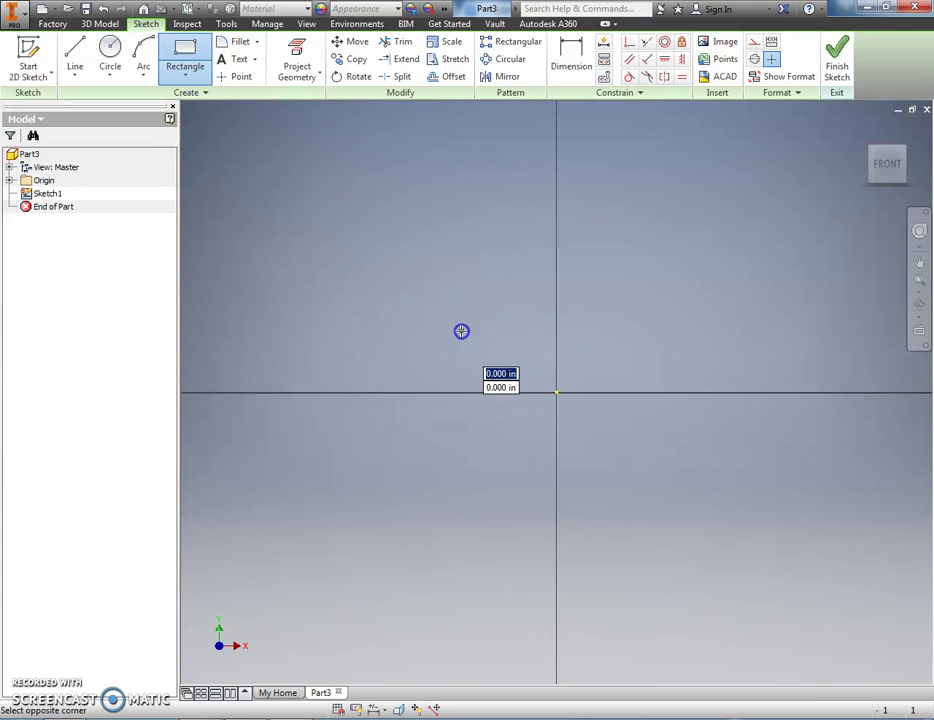
{"action": "scroll", "coordinate": [465, 340], "scroll_direction": "down", "scroll_amount": 5}
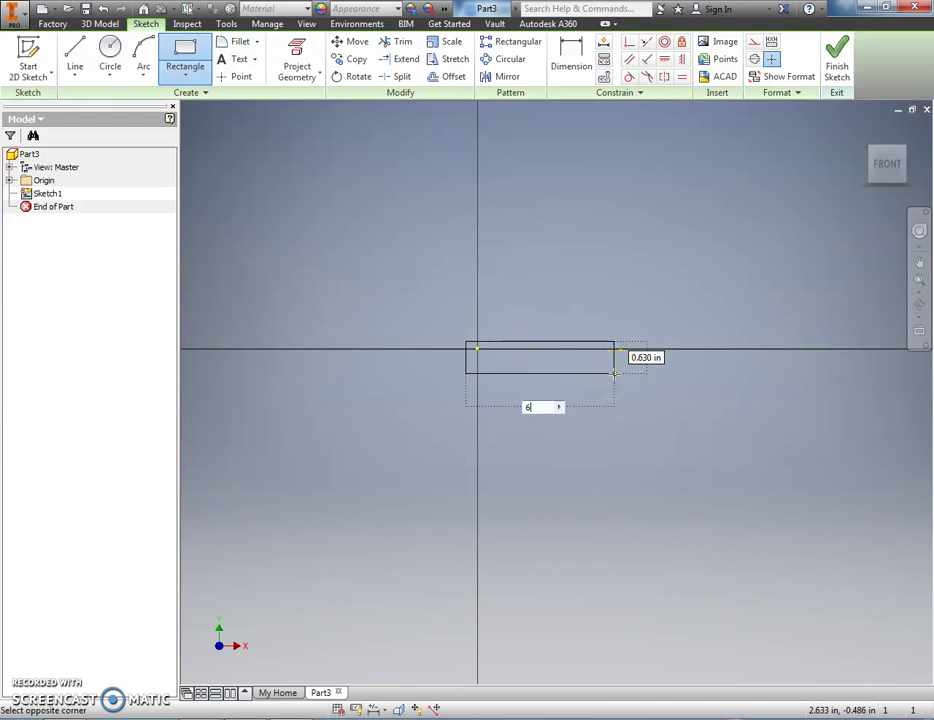
{"action": "type", "text": "6"}
{"action": "key", "text": "Tab"}
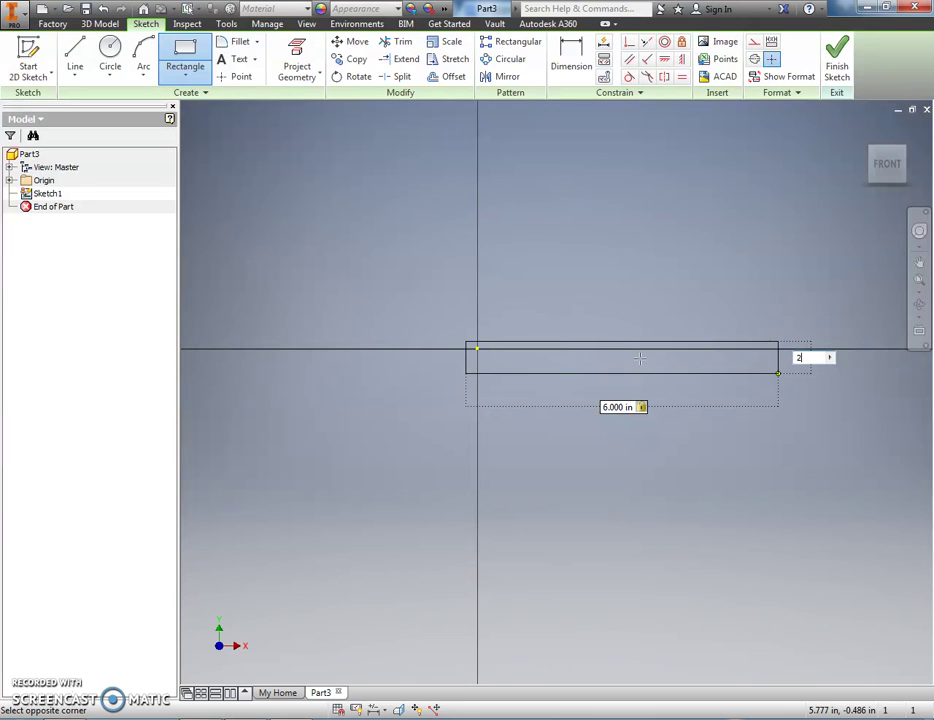
{"action": "type", "text": "2"}
{"action": "key", "text": "Return"}
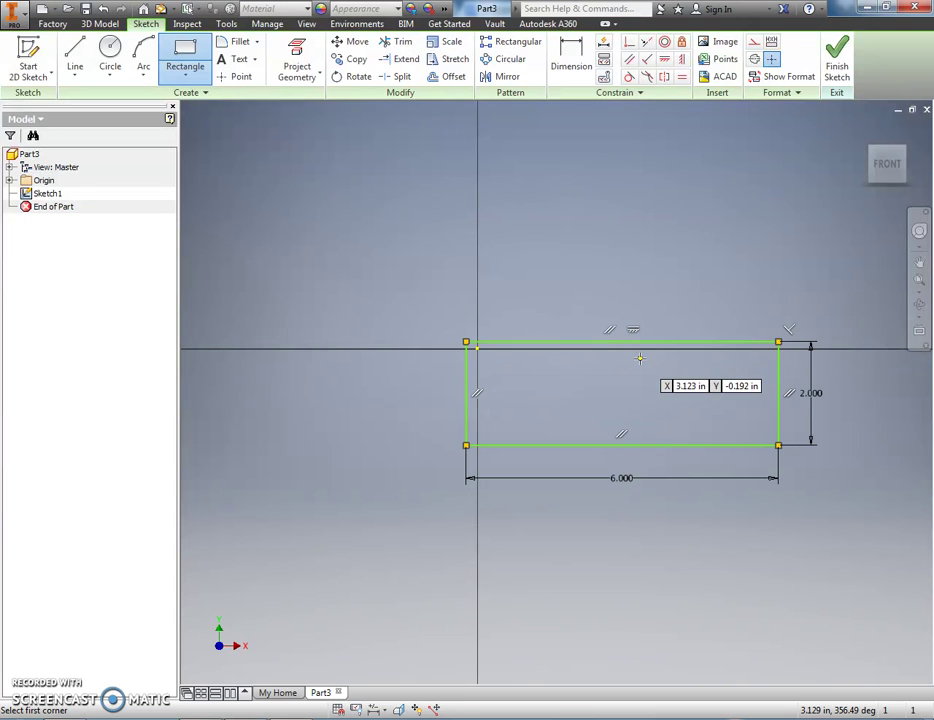
{"action": "left_click", "coordinate": [838, 62]}
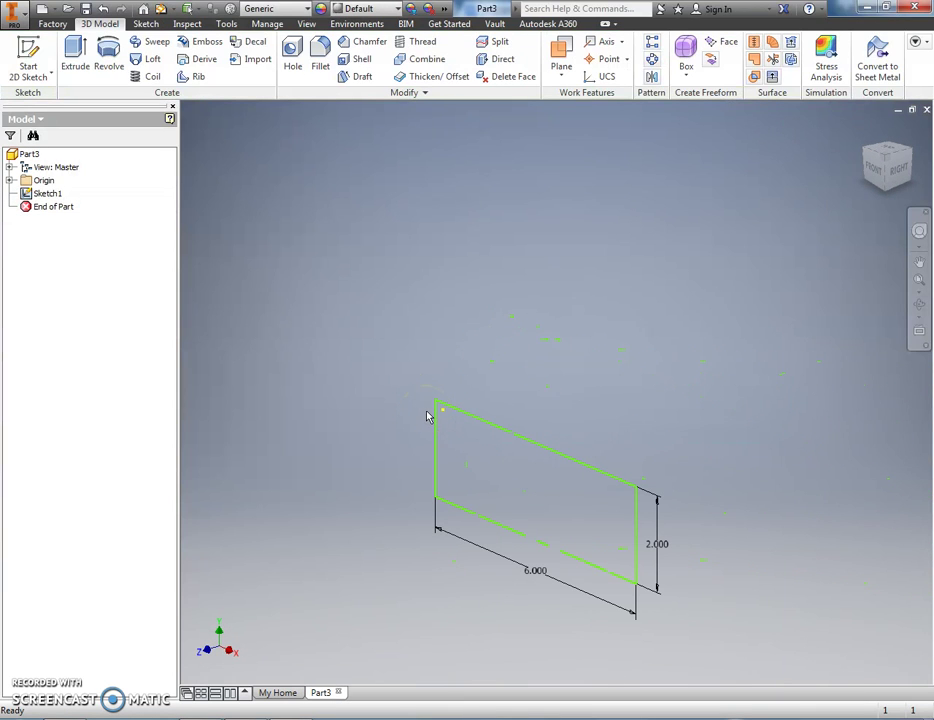
- Extrude the rectangle 2 in into a solid block
{"action": "left_click", "coordinate": [86, 64]}
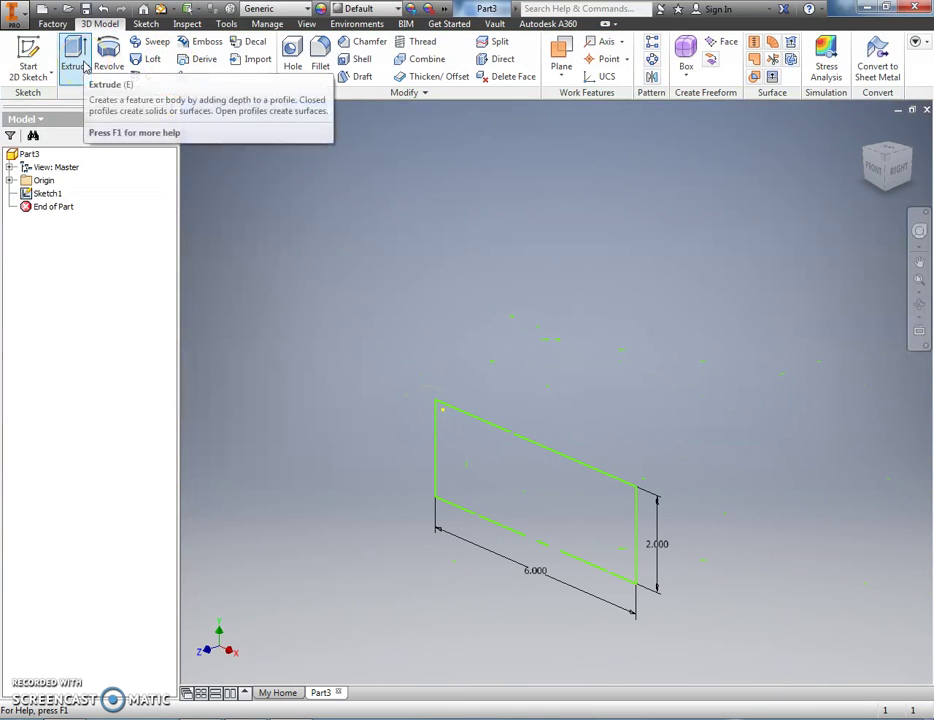
{"action": "left_click", "coordinate": [453, 433]}
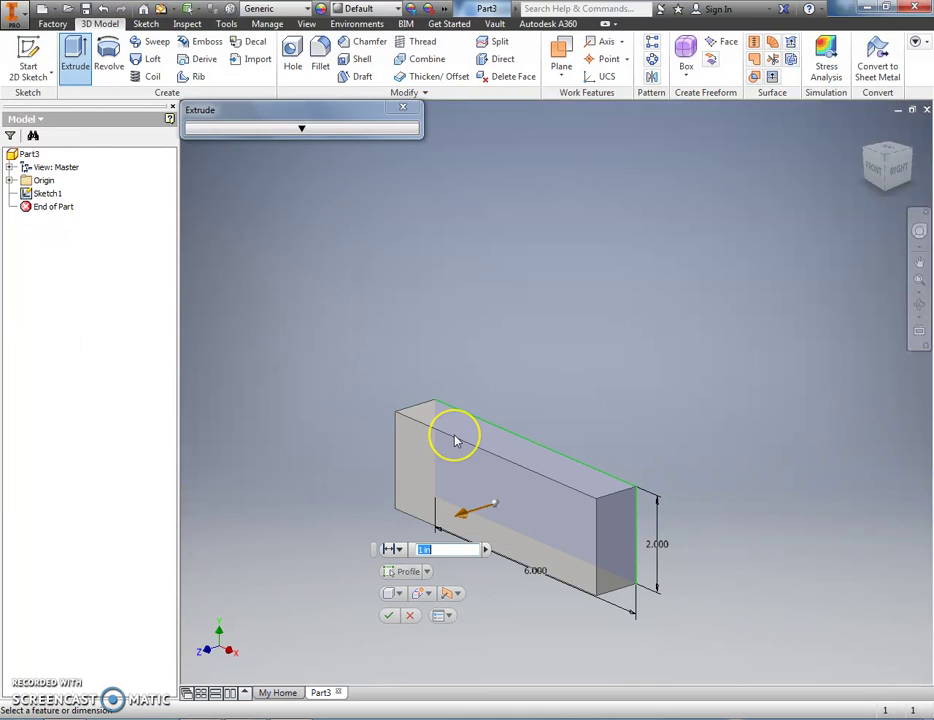
{"action": "type", "text": "2"}
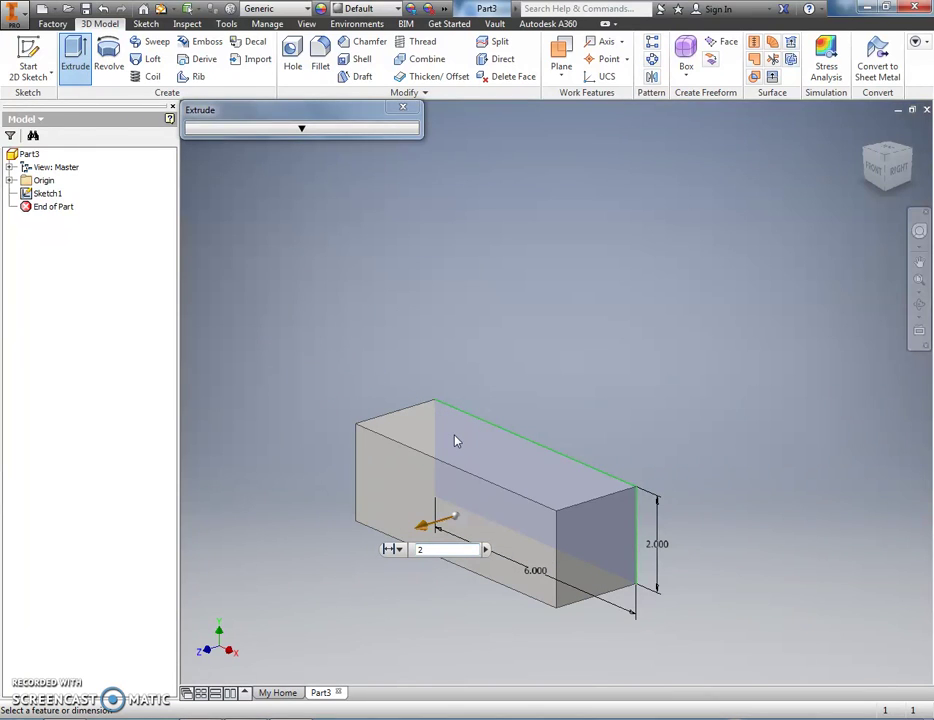
{"action": "key", "text": "Return"}
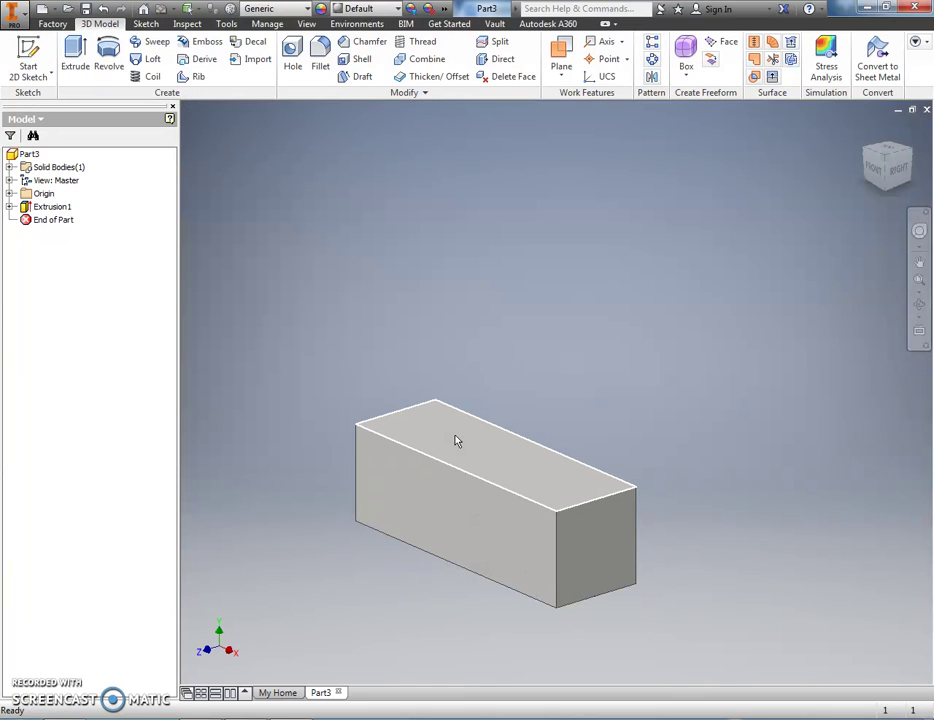
- Start a sketch on the block's long front face and draw a 2 in line along its top edge from the left corner
{"action": "left_click", "coordinate": [51, 76]}
{"action": "left_click", "coordinate": [43, 103]}
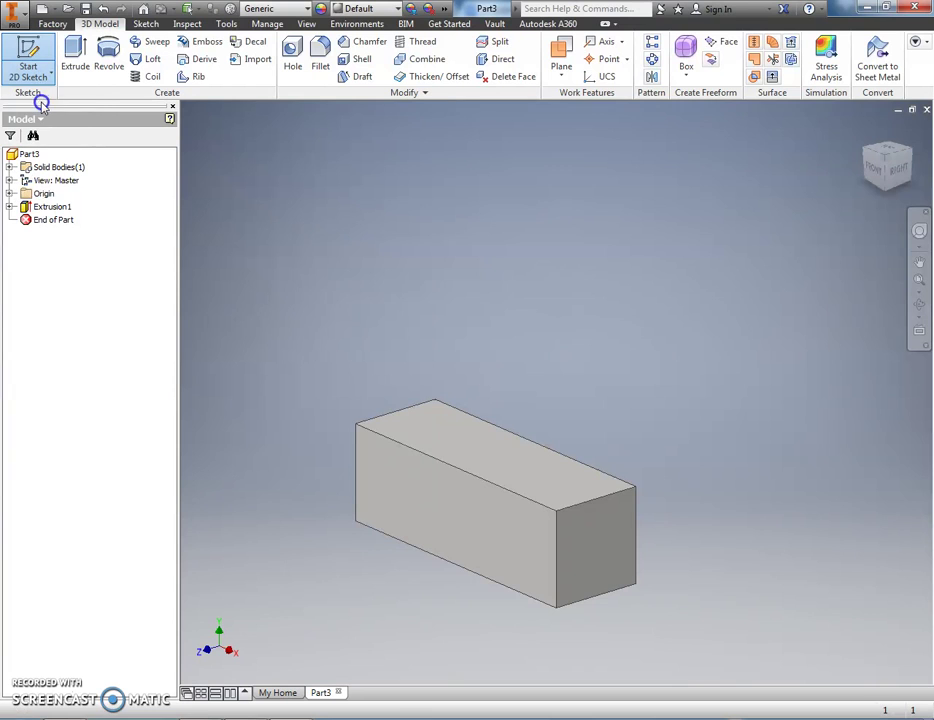
{"action": "left_click", "coordinate": [394, 469]}
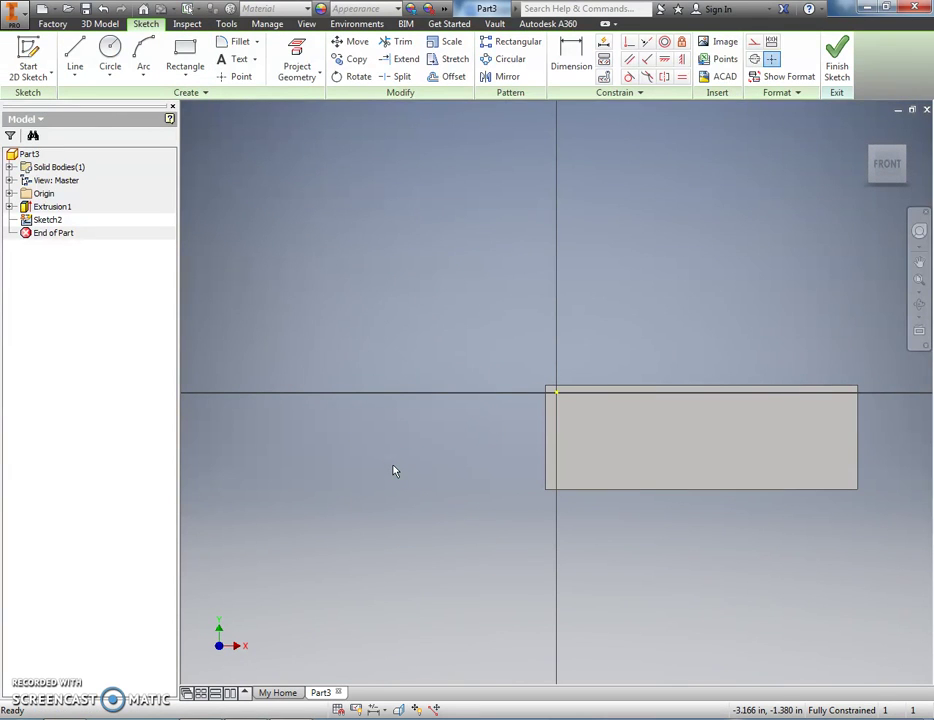
{"action": "left_click", "coordinate": [75, 52]}
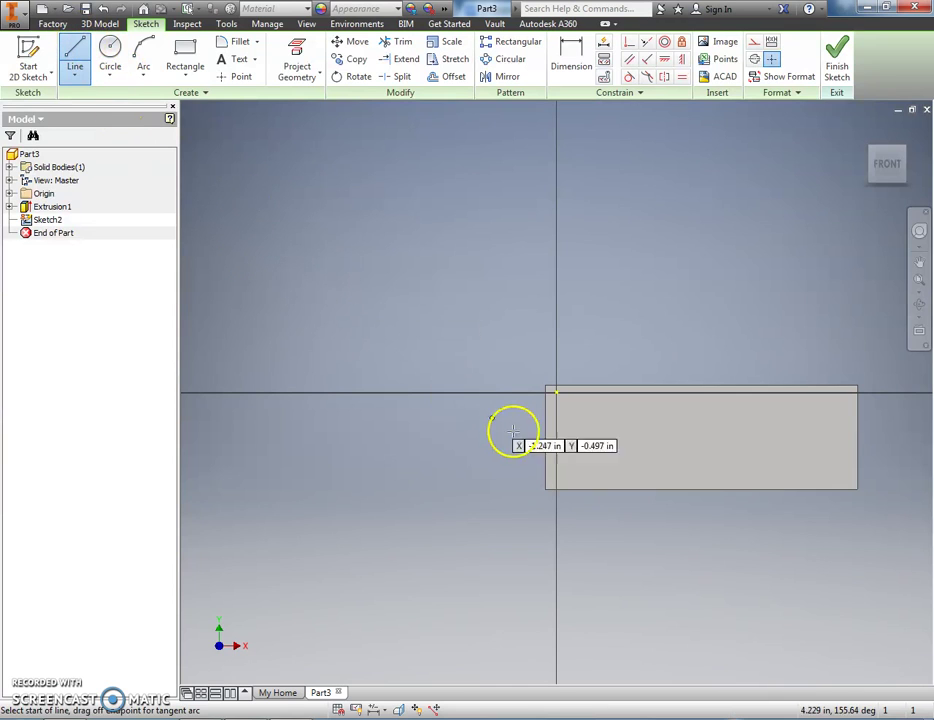
{"action": "left_click", "coordinate": [545, 385]}
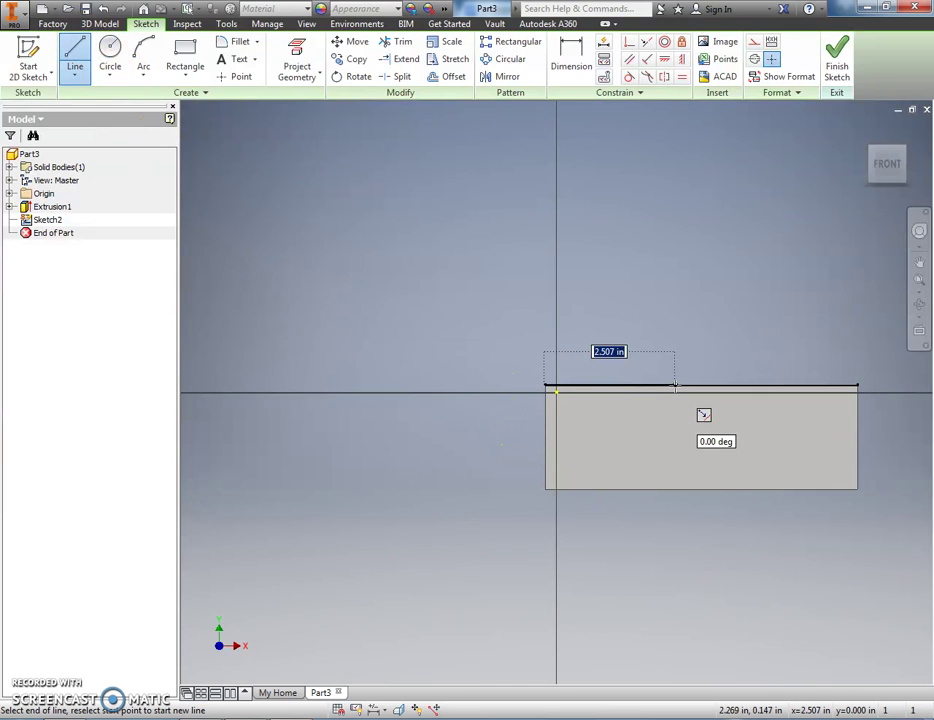
{"action": "type", "text": "2"}
{"action": "key", "text": "Return"}
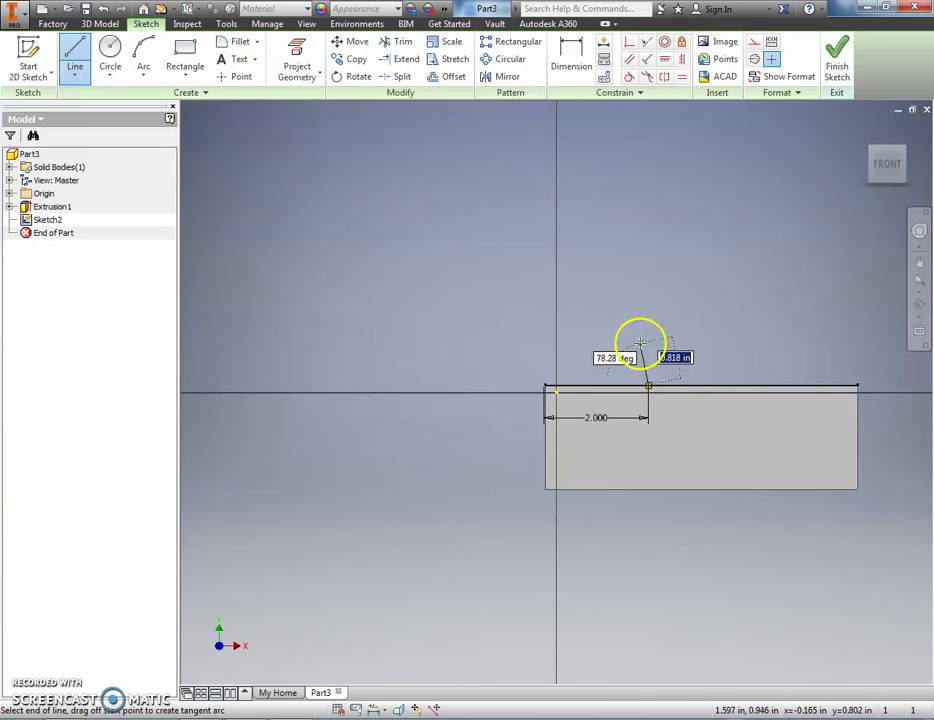
{"action": "key", "text": "Escape"}
- Draw a 2 in vertical line upward from the right end of the line on the top edge
{"action": "key", "text": "l"}
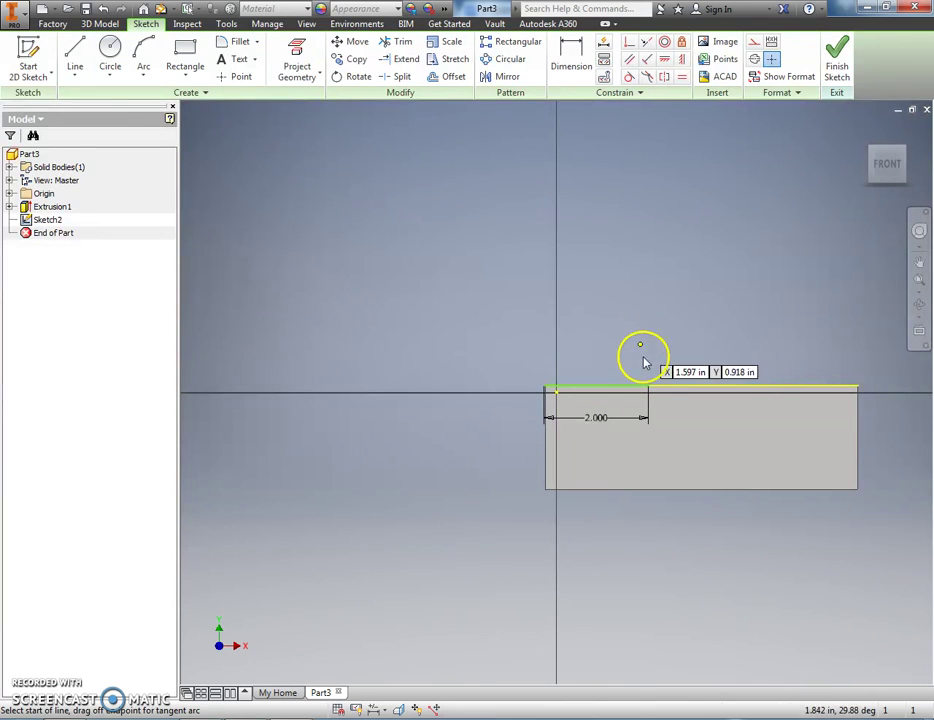
{"action": "left_click", "coordinate": [648, 388]}
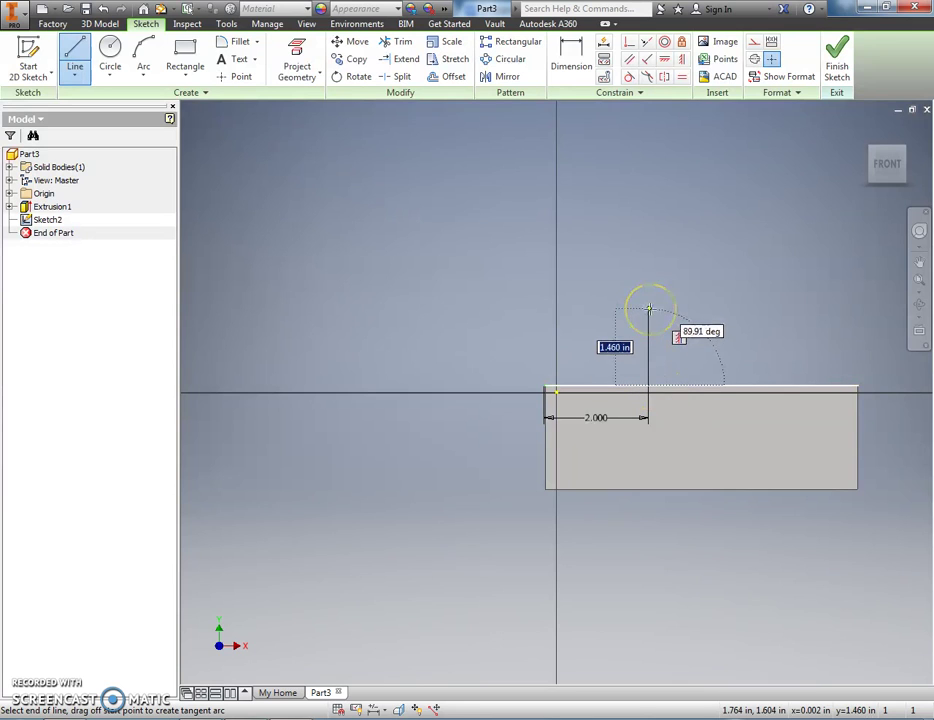
{"action": "type", "text": "2"}
{"action": "key", "text": "Return"}
{"action": "key", "text": "Escape"}
{"action": "left_click", "coordinate": [655, 363]}
{"action": "left_click", "coordinate": [430, 262]}
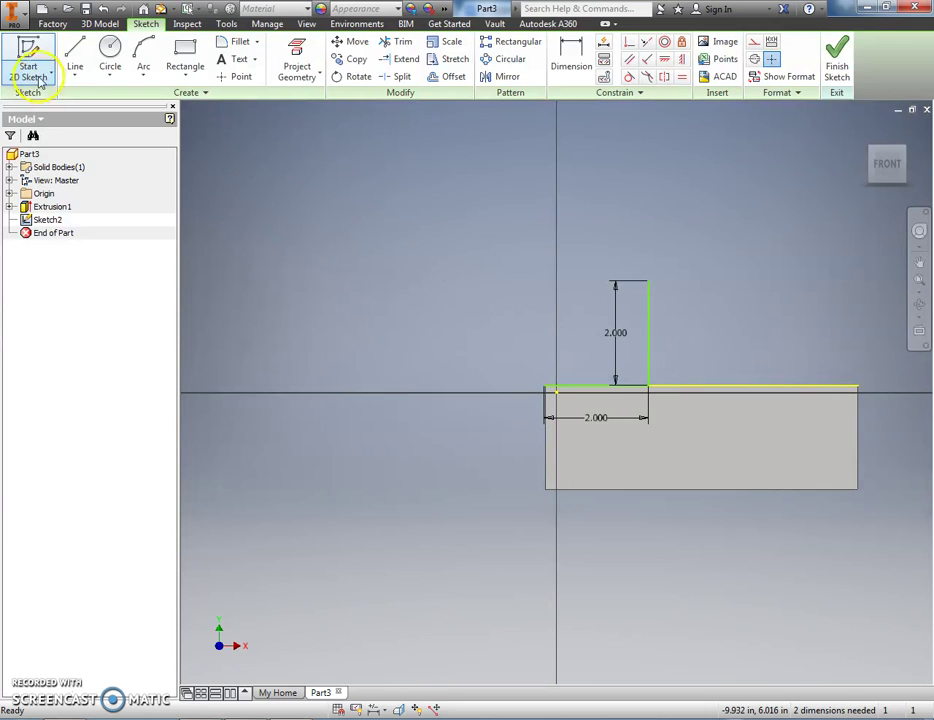
- Draw a wavy interpolation spline from the base of the vertical line across the front face to just past the block's lower right corner
{"action": "left_click", "coordinate": [74, 78]}
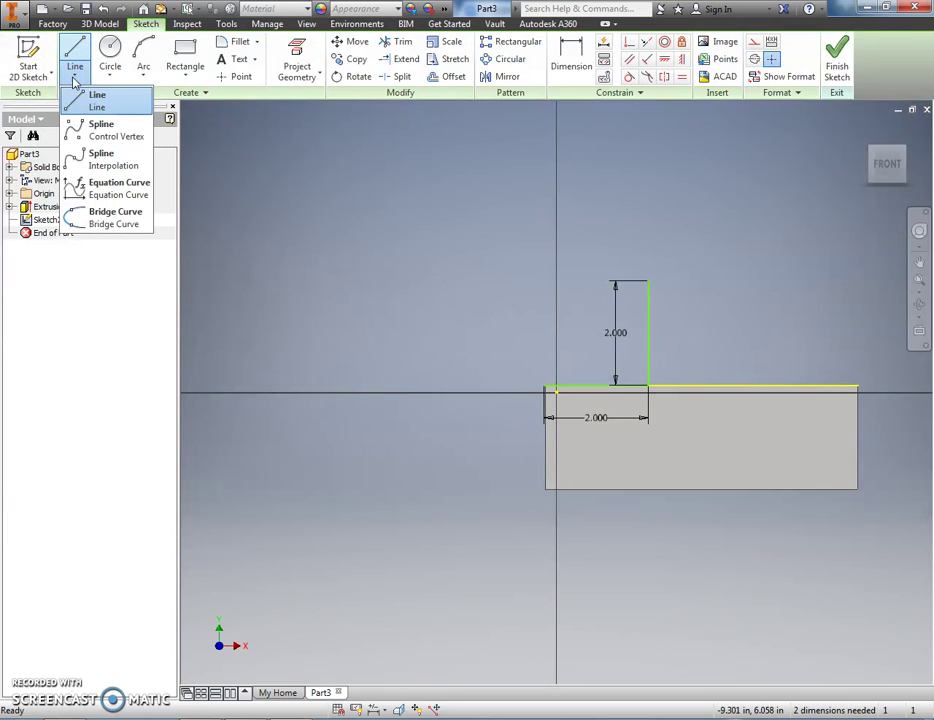
{"action": "left_click", "coordinate": [76, 160]}
{"action": "scroll", "coordinate": [684, 396], "scroll_direction": "down", "scroll_amount": 3}
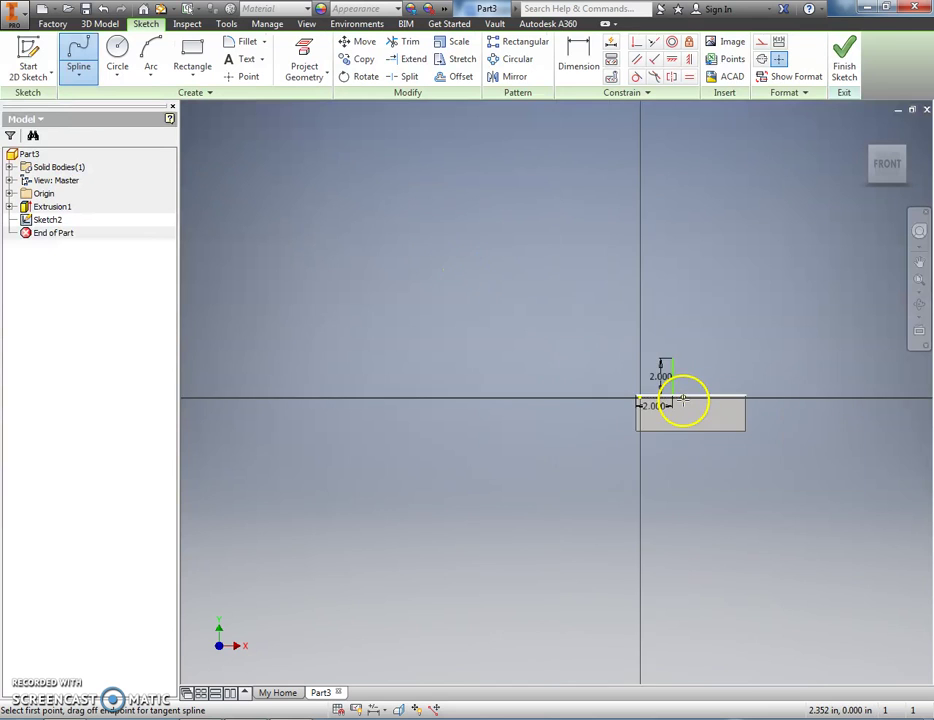
{"action": "scroll", "coordinate": [600, 360], "scroll_direction": "up", "scroll_amount": 6}
{"action": "left_click", "coordinate": [528, 307]}
{"action": "scroll", "coordinate": [528, 308], "scroll_direction": "down", "scroll_amount": 4}
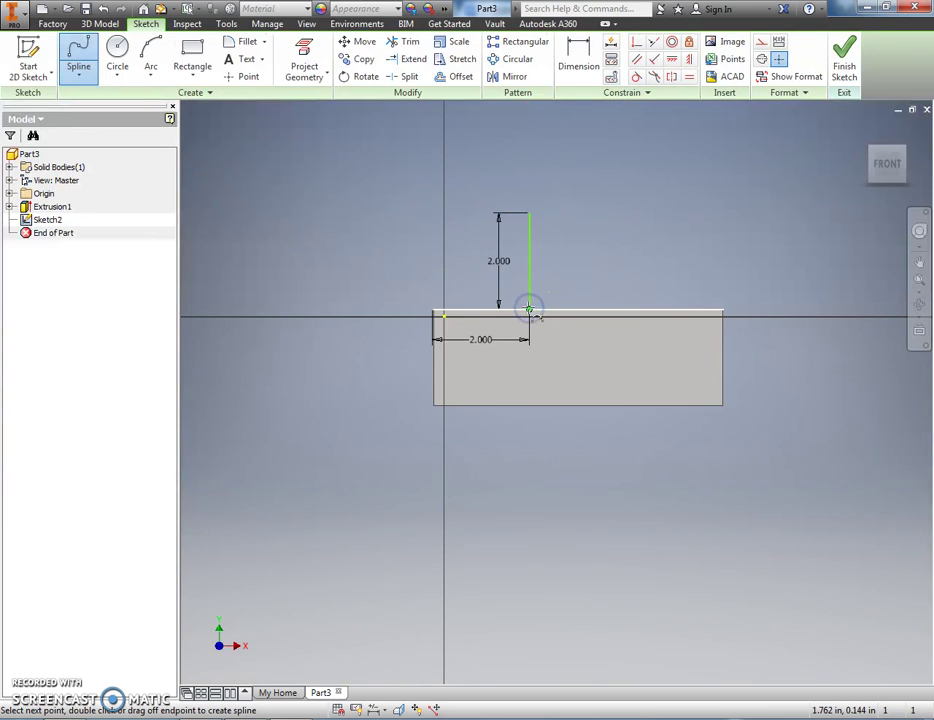
{"action": "left_click", "coordinate": [542, 357]}
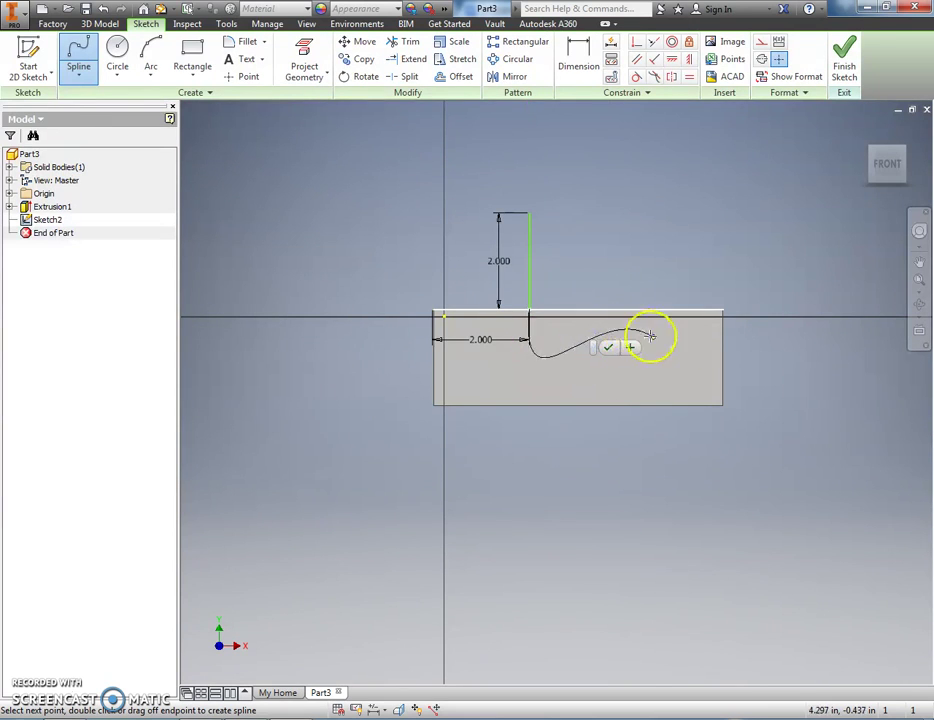
{"action": "left_click", "coordinate": [733, 410]}
{"action": "left_click", "coordinate": [752, 414]}
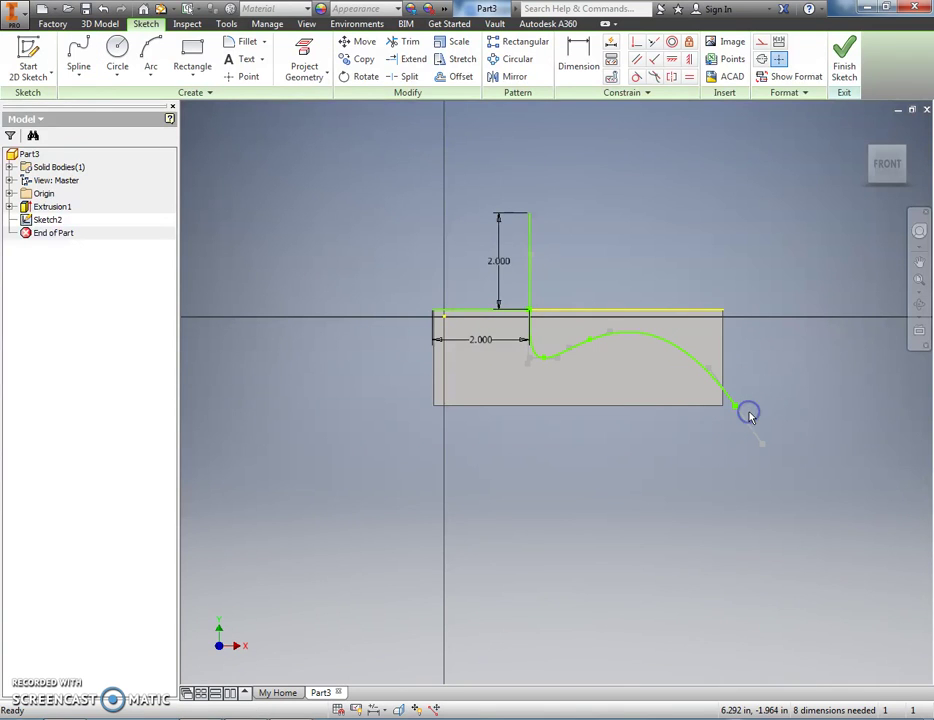
- Close the profile with connected lines outside the block, from the spline's start around to its end, and finish the sketch
{"action": "left_click", "coordinate": [78, 76]}
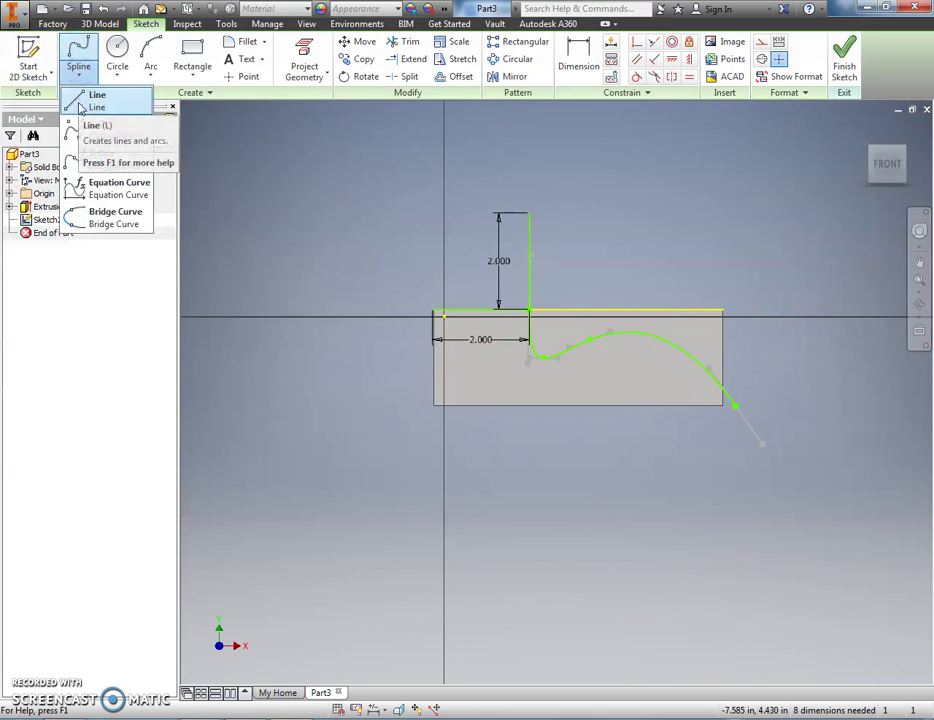
{"action": "left_click", "coordinate": [81, 104]}
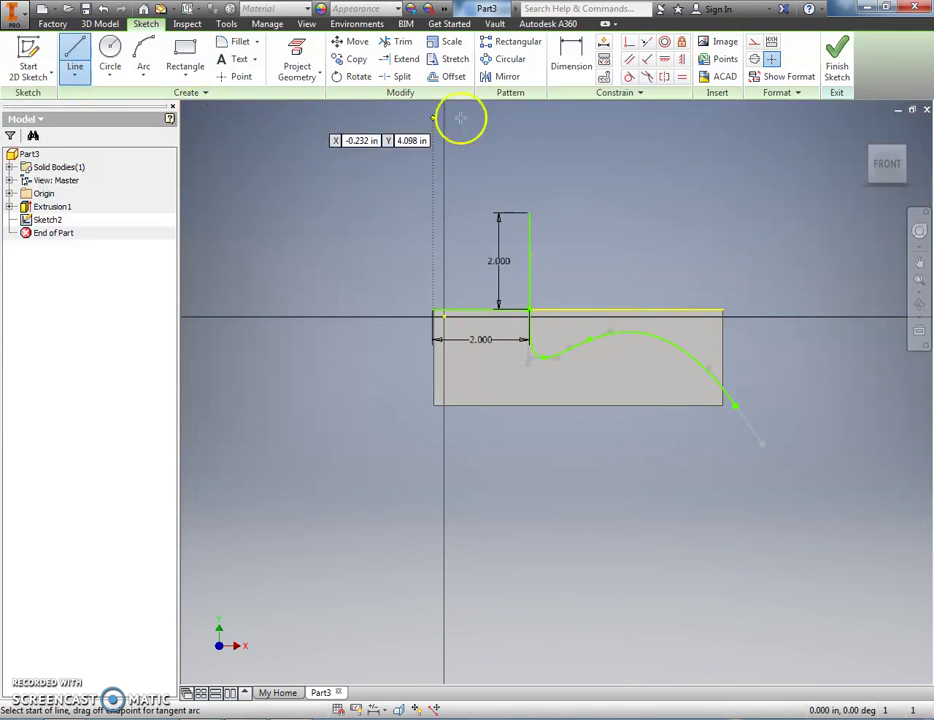
{"action": "left_click", "coordinate": [530, 310]}
{"action": "left_click", "coordinate": [719, 211]}
{"action": "left_click", "coordinate": [810, 320]}
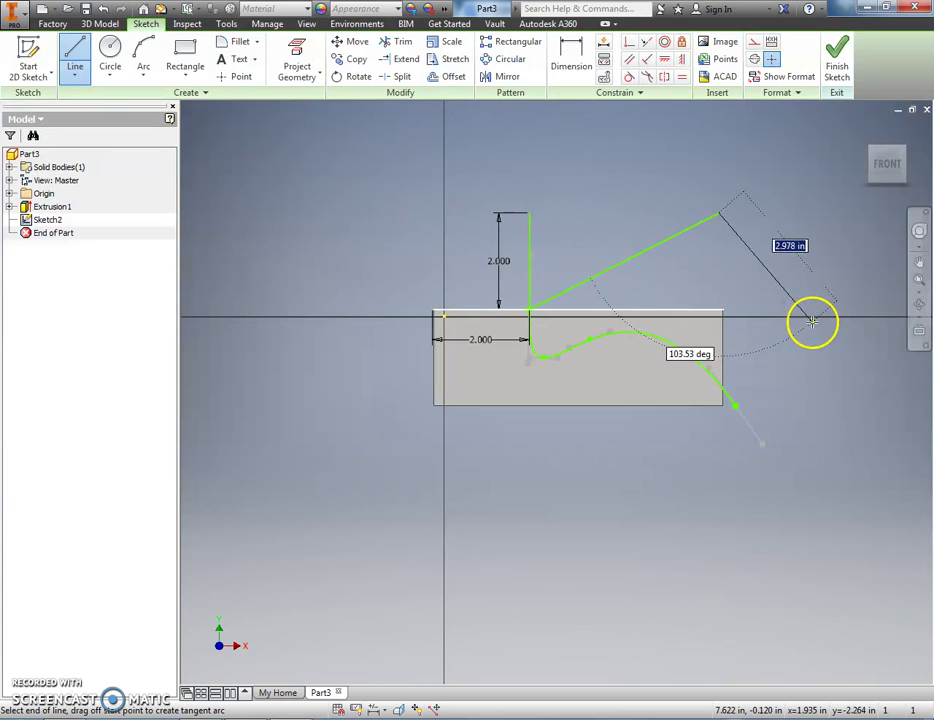
{"action": "left_click", "coordinate": [872, 419]}
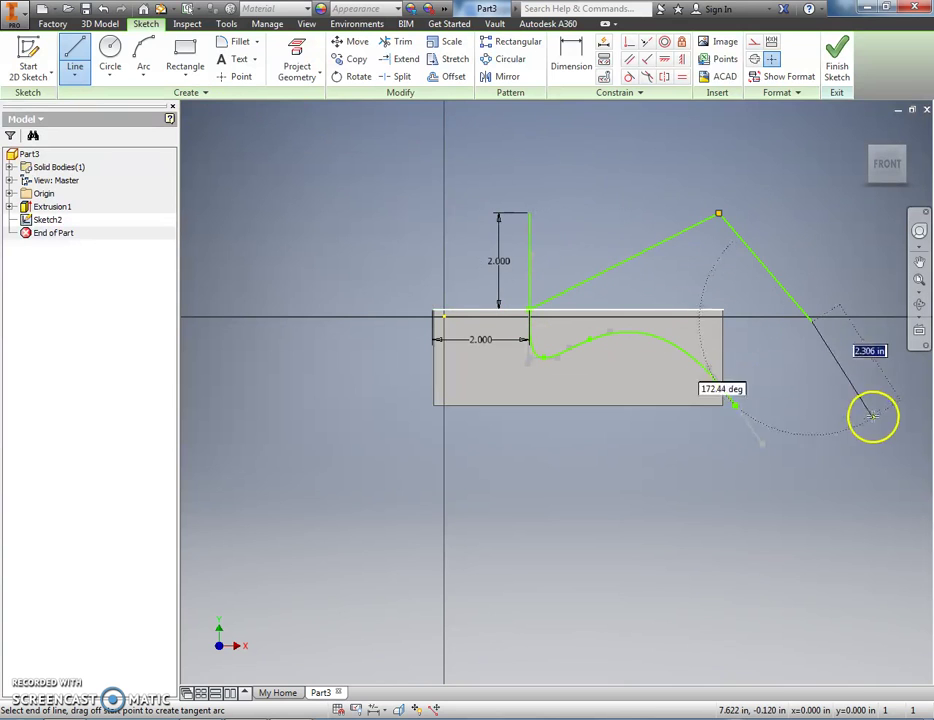
{"action": "left_click", "coordinate": [735, 407]}
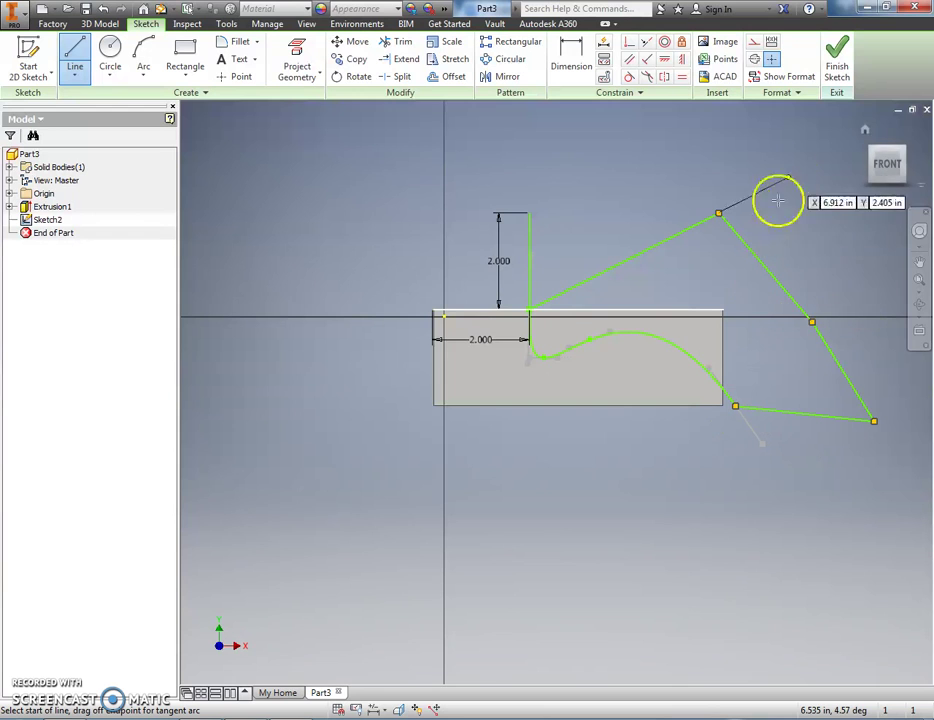
{"action": "left_click", "coordinate": [836, 66]}
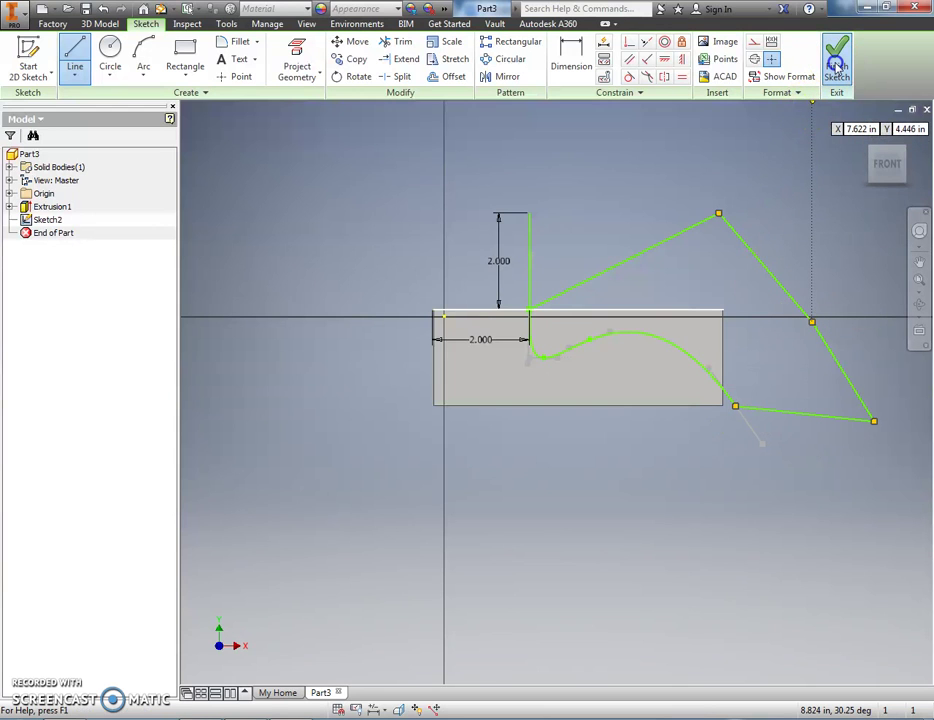
- Extrude the closed spline profile as a 2 in cut through the block, using Direction 2
{"action": "left_click", "coordinate": [84, 64]}
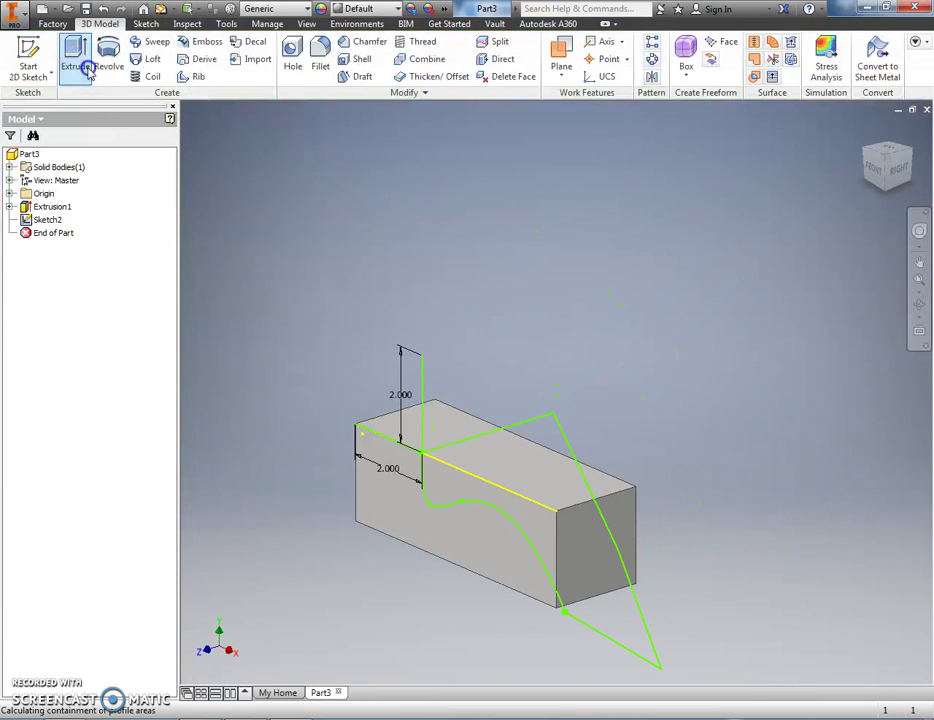
{"action": "left_click", "coordinate": [617, 605]}
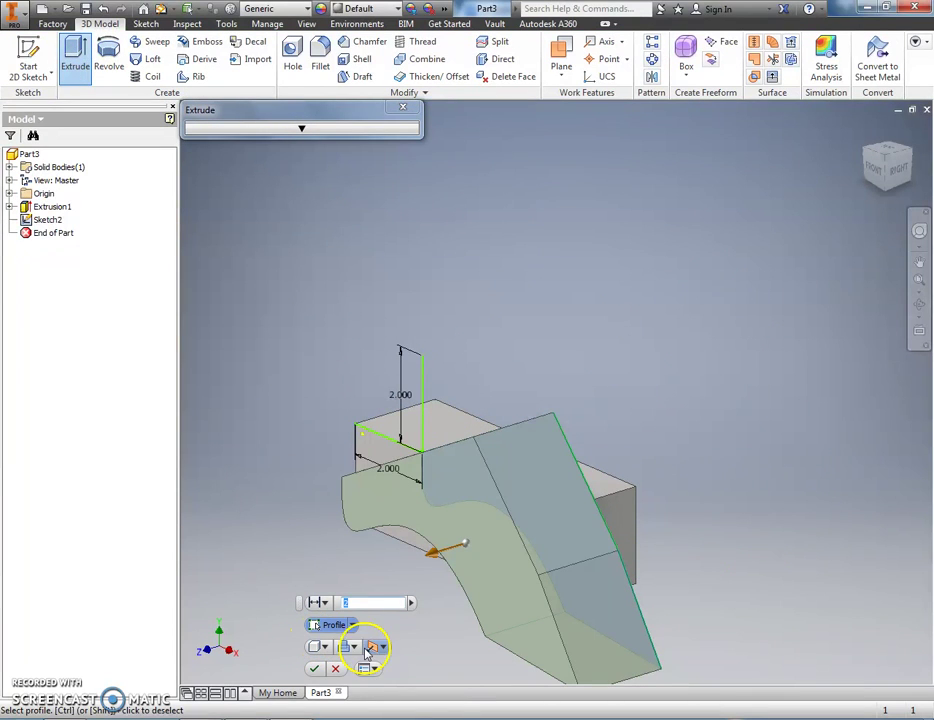
{"action": "left_click", "coordinate": [381, 648]}
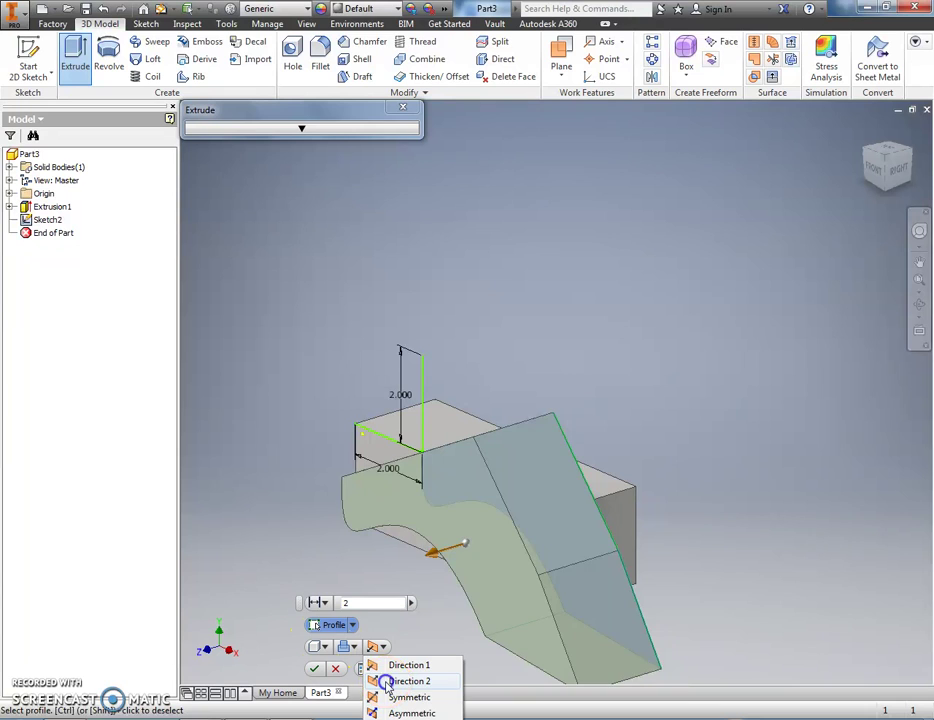
{"action": "left_click", "coordinate": [386, 682]}
{"action": "left_click", "coordinate": [360, 603]}
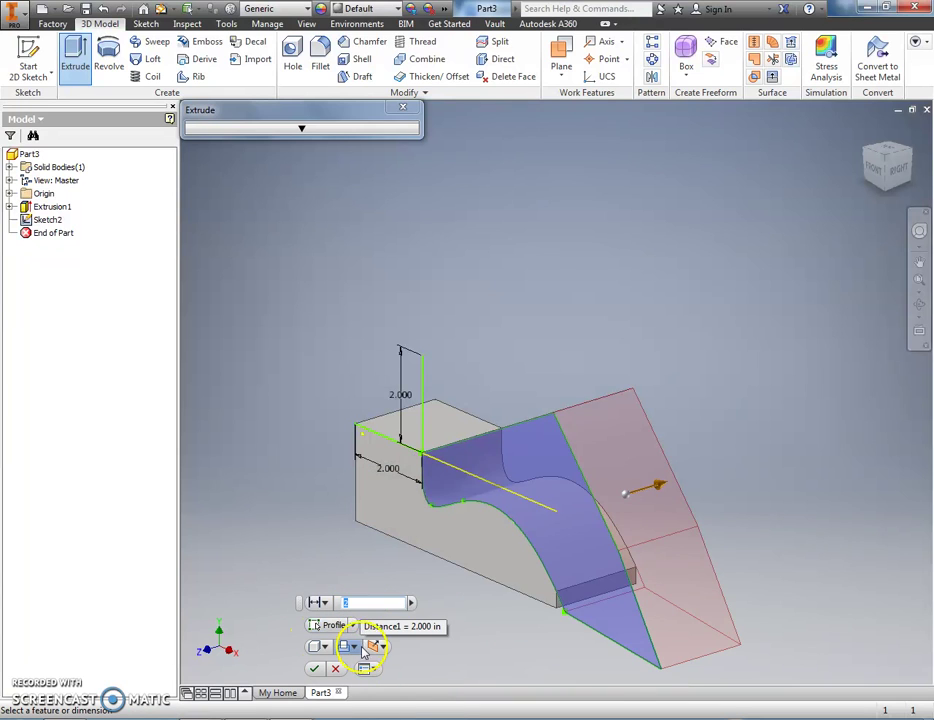
{"action": "left_click", "coordinate": [359, 647]}
{"action": "left_click", "coordinate": [366, 682]}
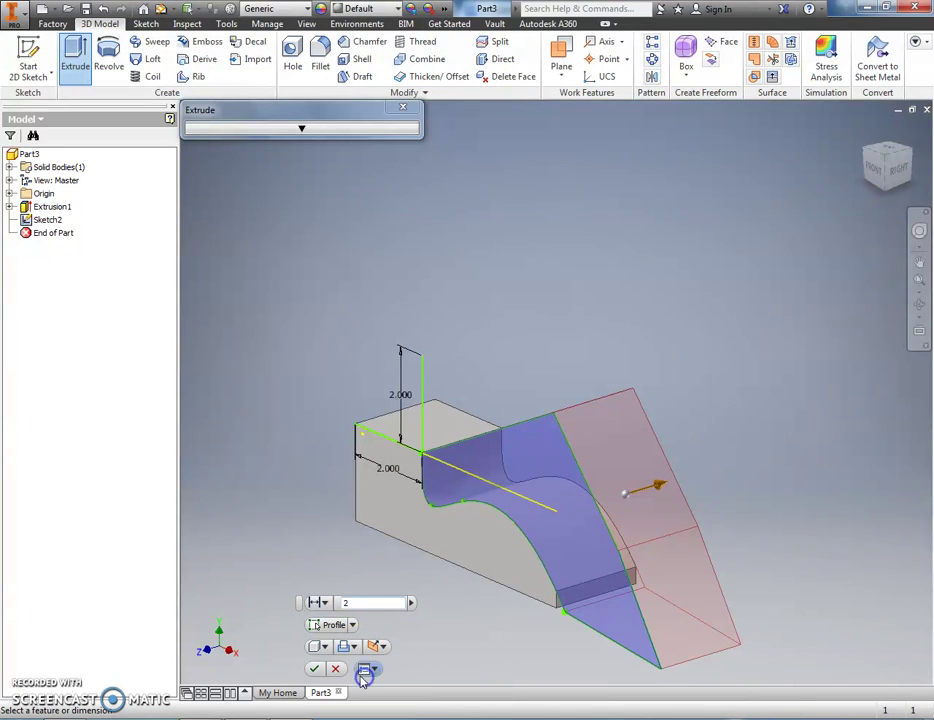
{"action": "left_click", "coordinate": [312, 670]}
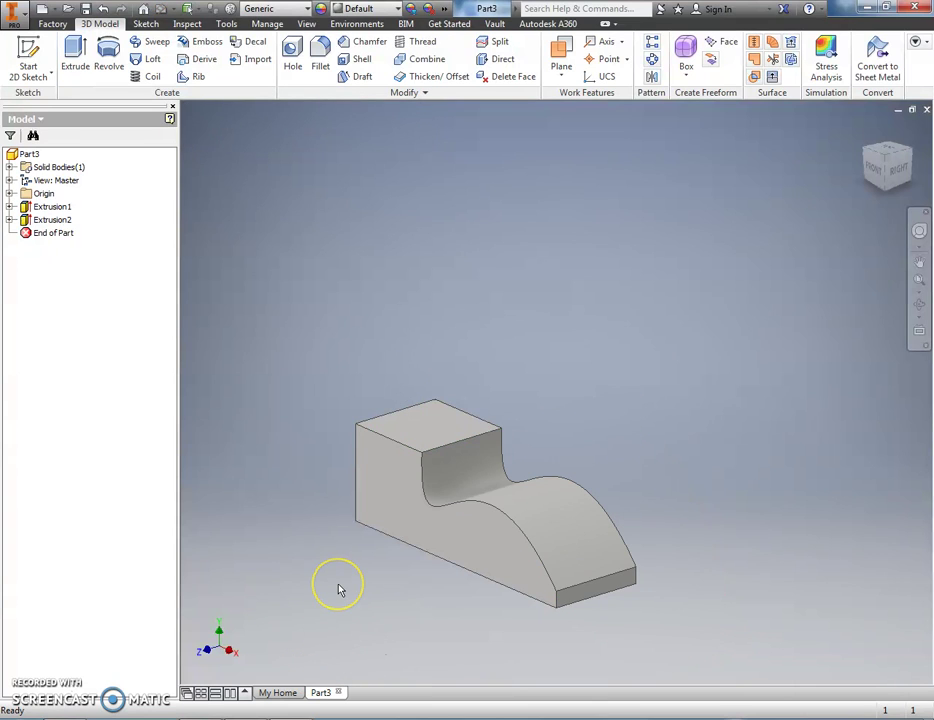
- Fillet the two side edges and the step-side edge of the raised block's top face with a 0.125 in radius
{"action": "left_click", "coordinate": [320, 62]}
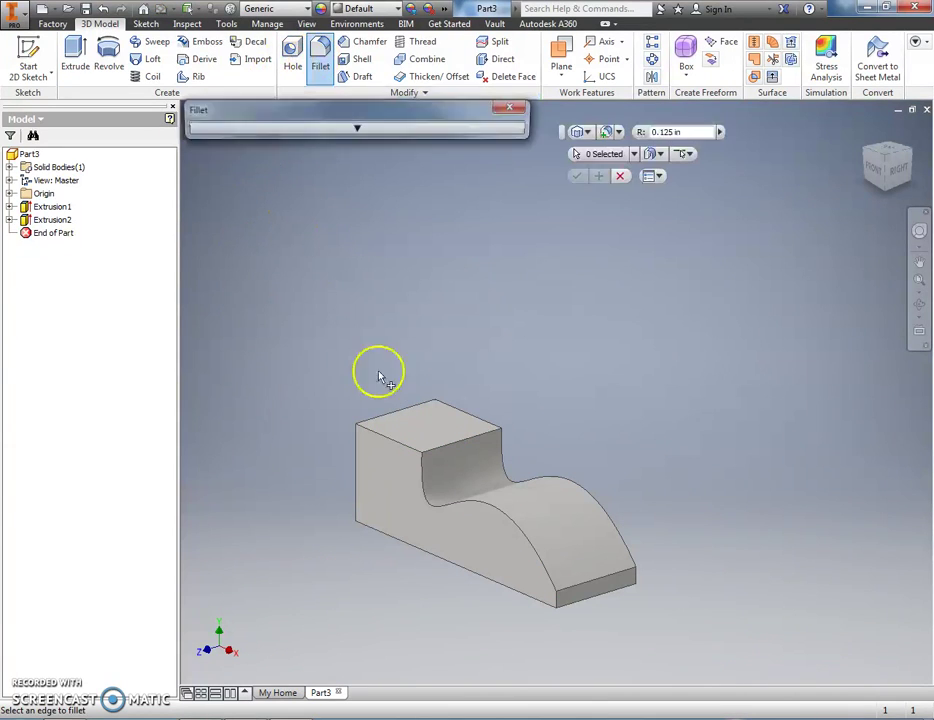
{"action": "left_click", "coordinate": [387, 440]}
{"action": "left_click", "coordinate": [465, 410]}
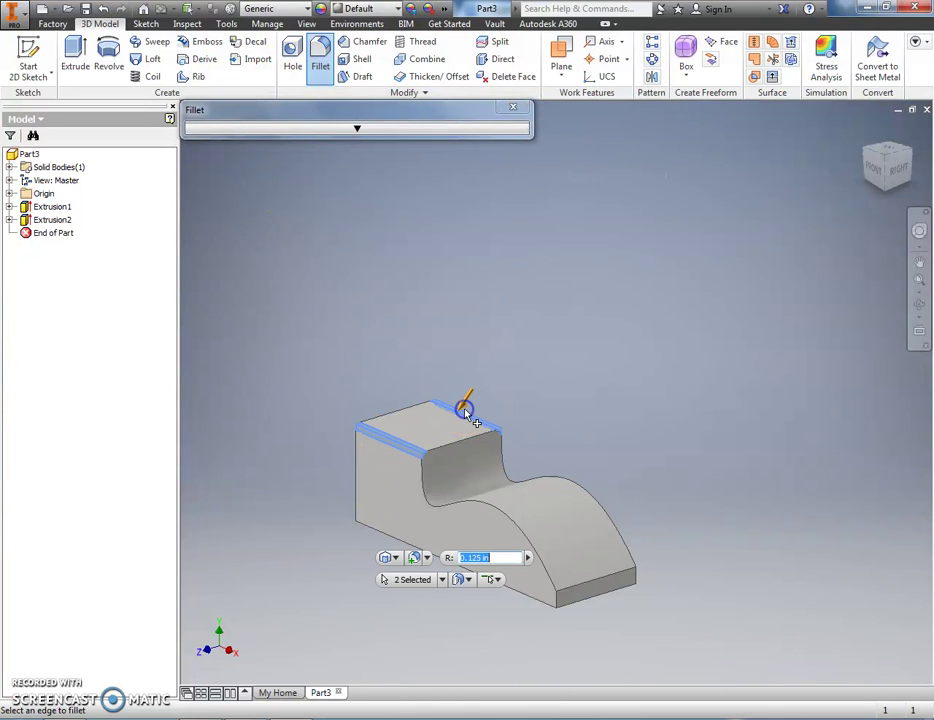
{"action": "left_click", "coordinate": [462, 442]}
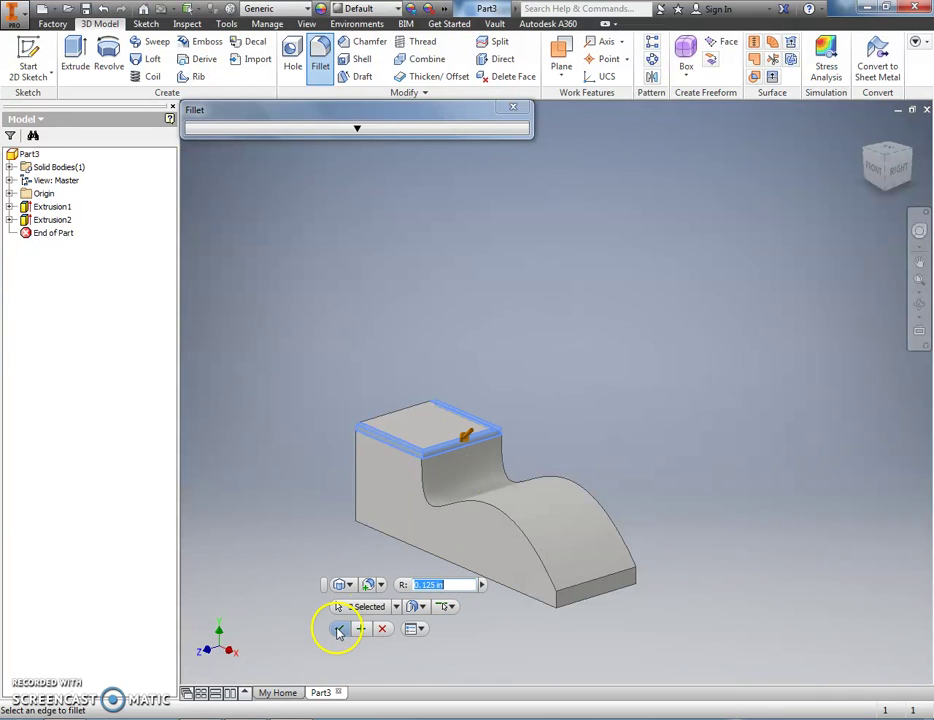
{"action": "left_click", "coordinate": [338, 630]}
- Fillet the wavy profile edges on both sides of the body with a 0.25 in radius
{"action": "left_click", "coordinate": [318, 58]}
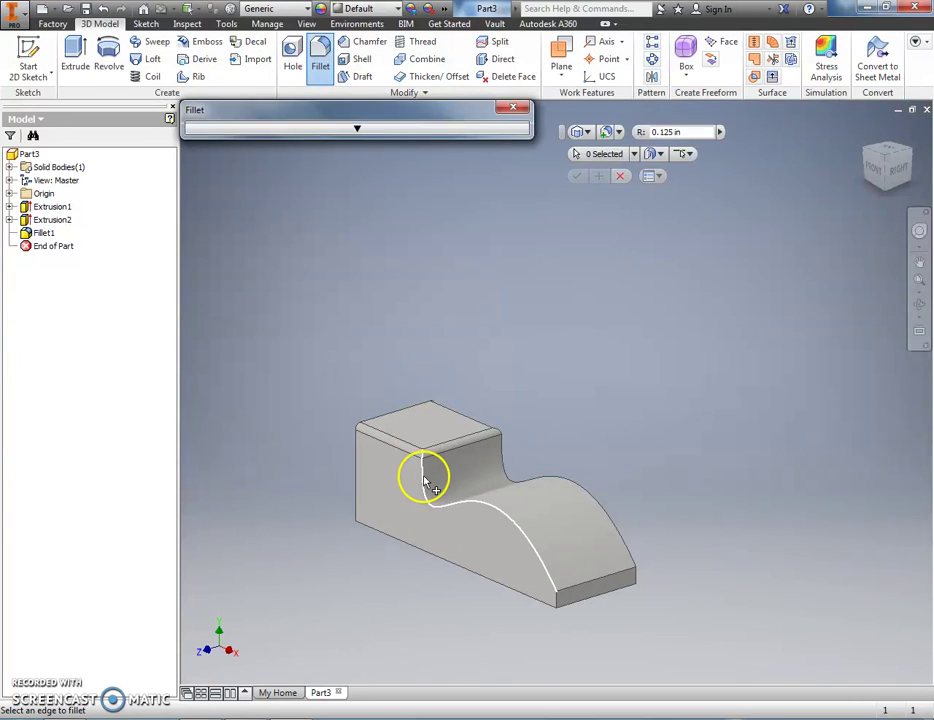
{"action": "left_click", "coordinate": [426, 482]}
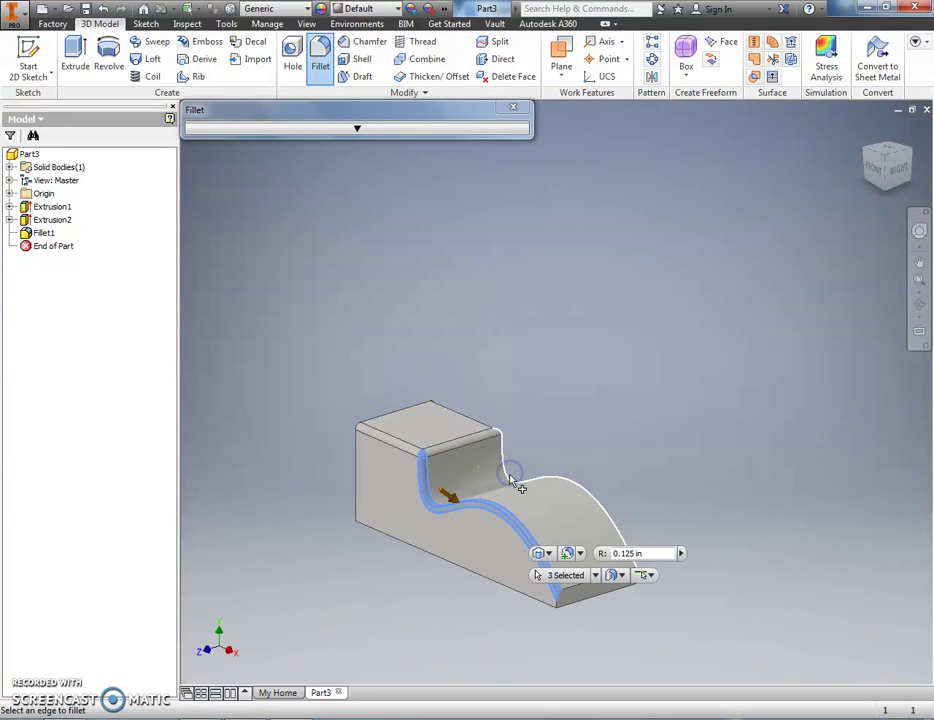
{"action": "left_click", "coordinate": [510, 480]}
{"action": "left_click", "coordinate": [527, 521]}
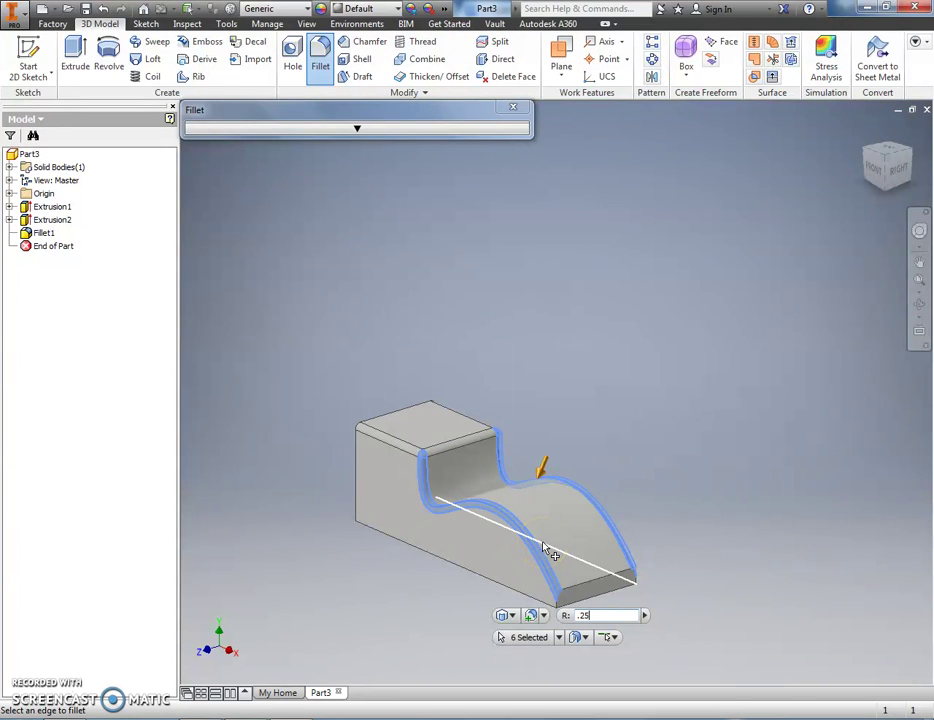
{"action": "left_click", "coordinate": [543, 557]}
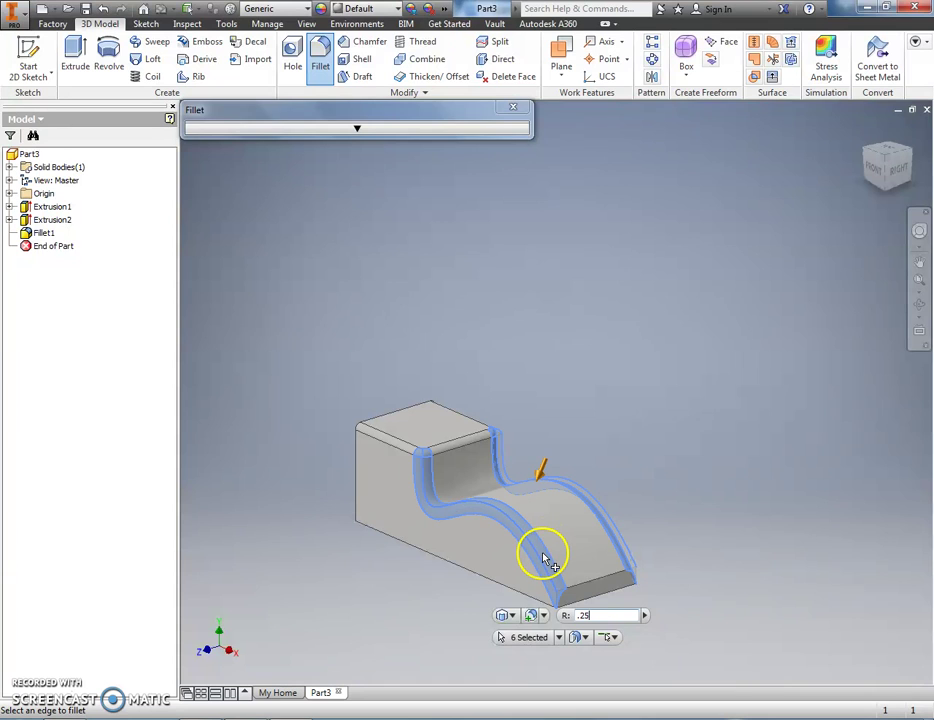
{"action": "key", "text": "Return"}
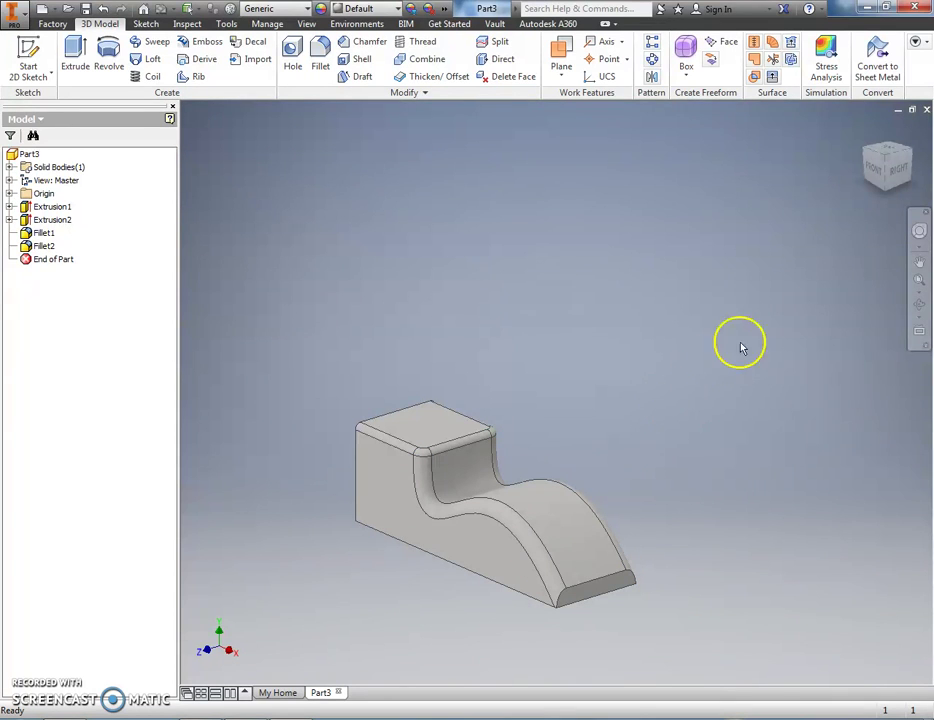
- Start a 2D sketch on the body's flat bottom face
{"action": "left_click", "coordinate": [919, 303]}
{"action": "left_click_drag", "start_coordinate": [632, 530], "coordinate": [750, 471]}
{"action": "left_click", "coordinate": [691, 469]}
{"action": "left_click_drag", "start_coordinate": [628, 551], "coordinate": [615, 442]}
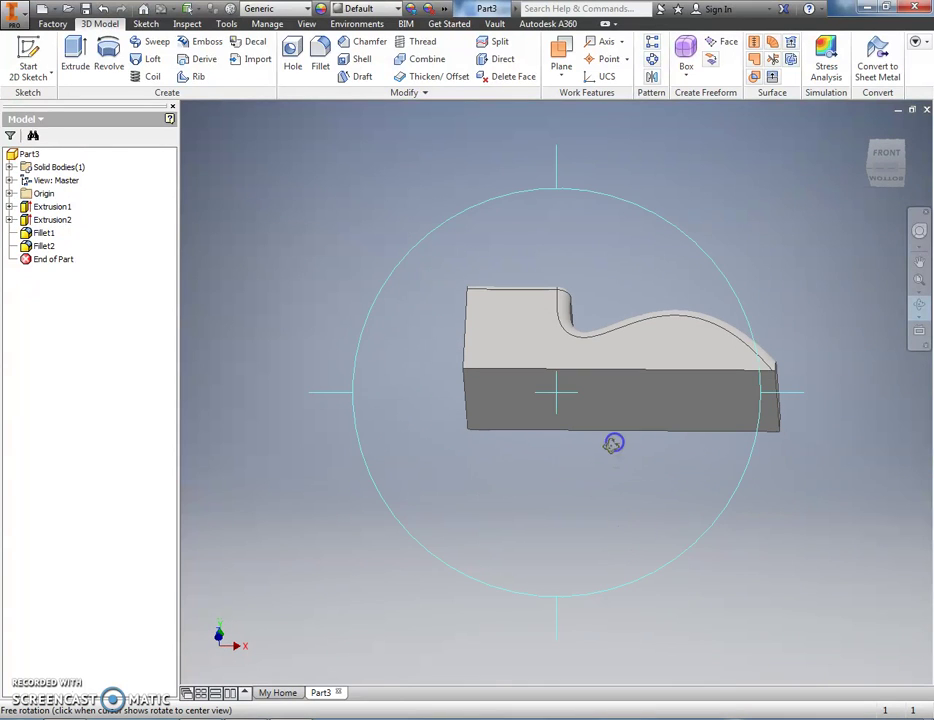
{"action": "left_click", "coordinate": [15, 79]}
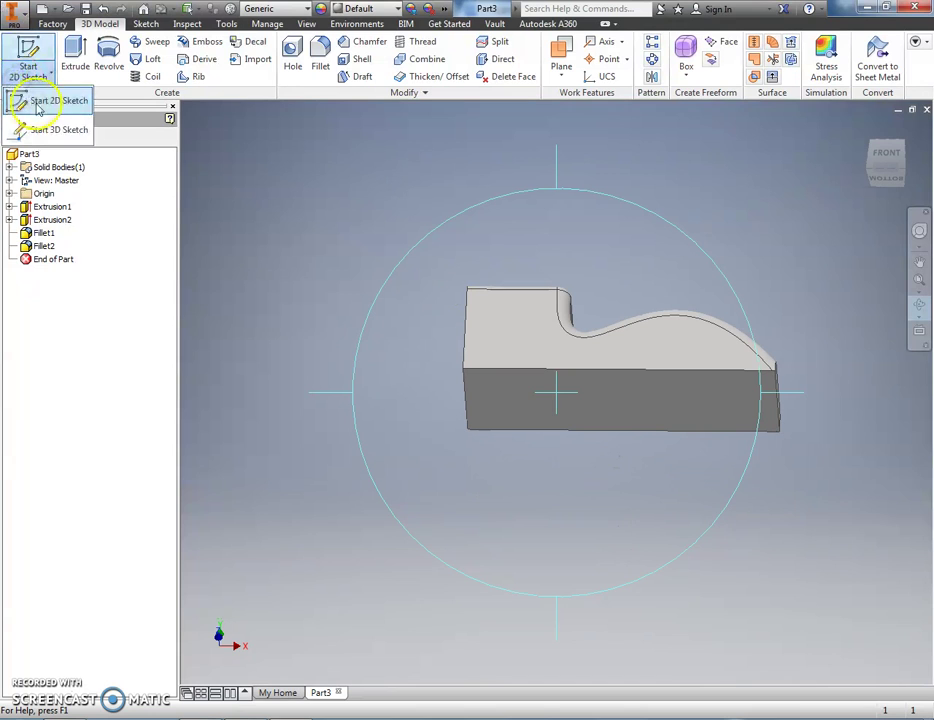
{"action": "left_click", "coordinate": [48, 102]}
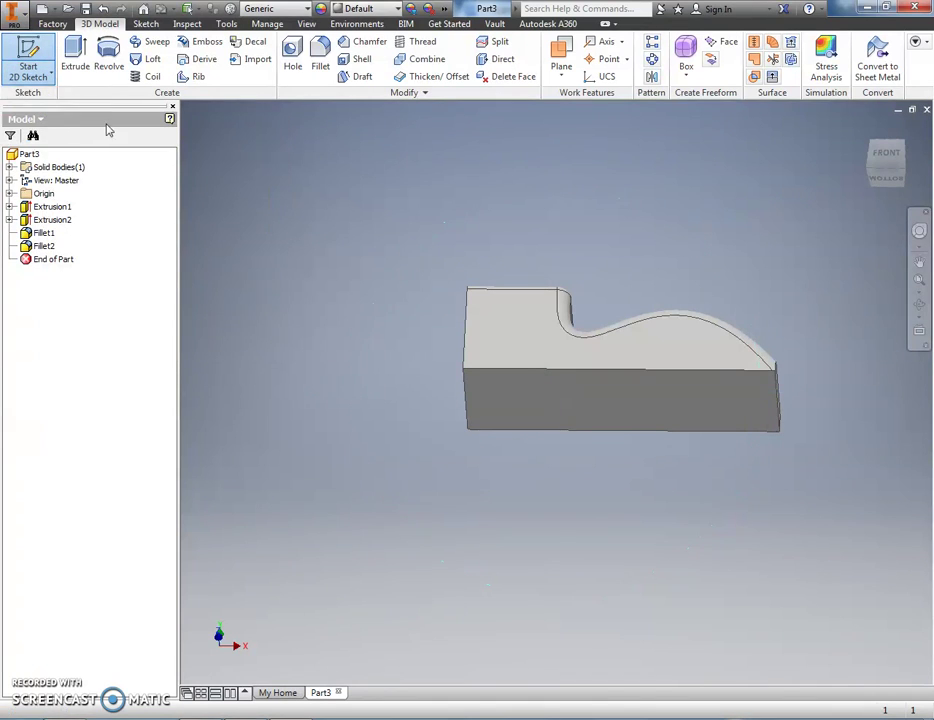
{"action": "left_click", "coordinate": [510, 406]}
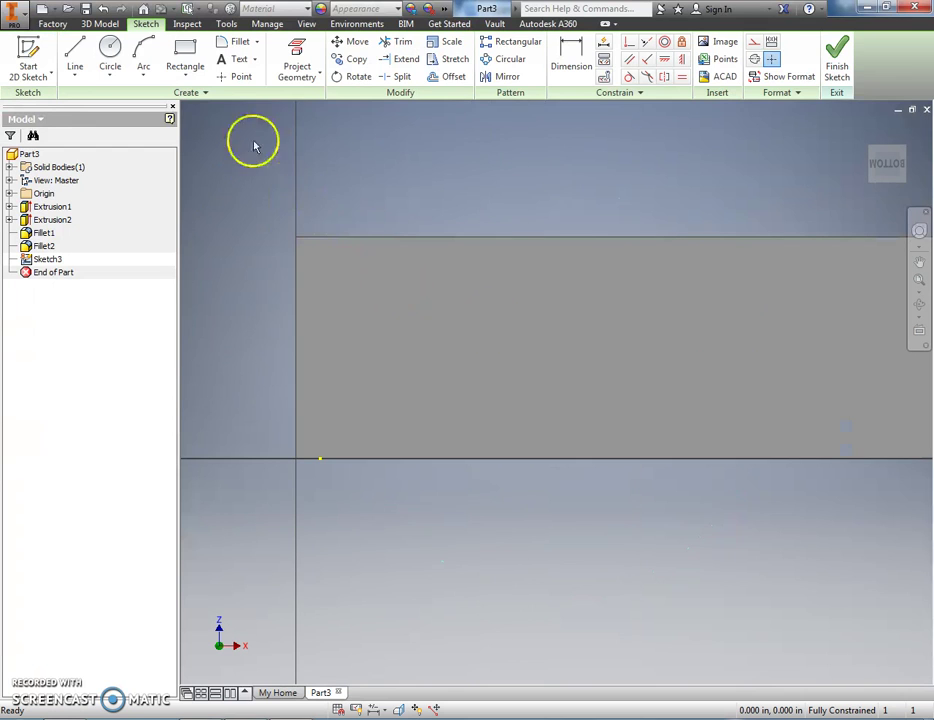
- Draw a 0.75 by 0.5 in rectangle inward from the upper-left corner of the bottom face
{"action": "left_click", "coordinate": [186, 57]}
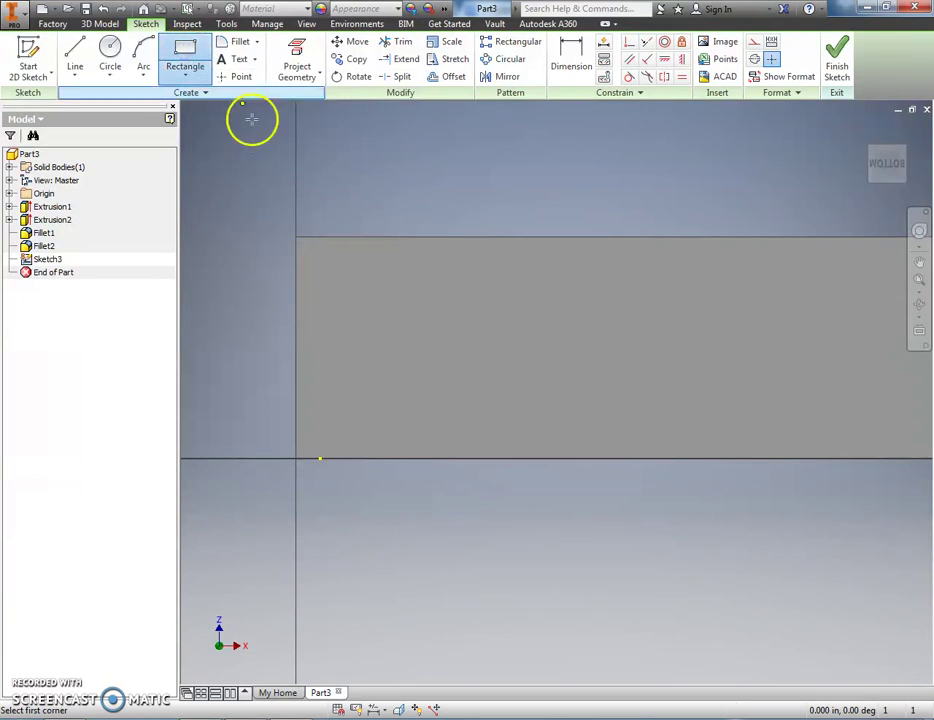
{"action": "left_click", "coordinate": [296, 237]}
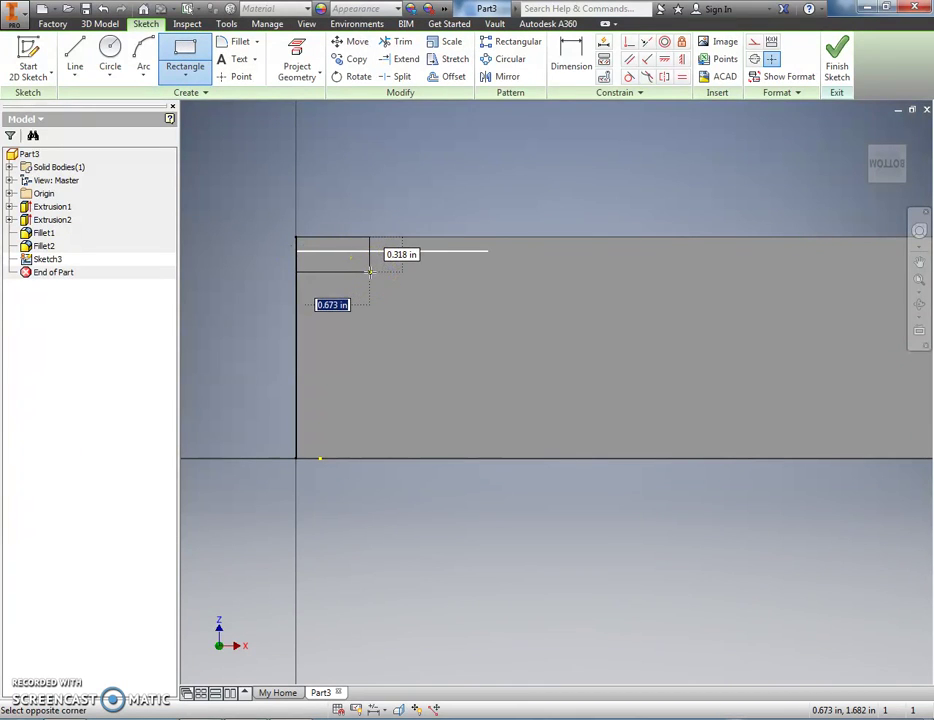
{"action": "key", "text": "Tab"}
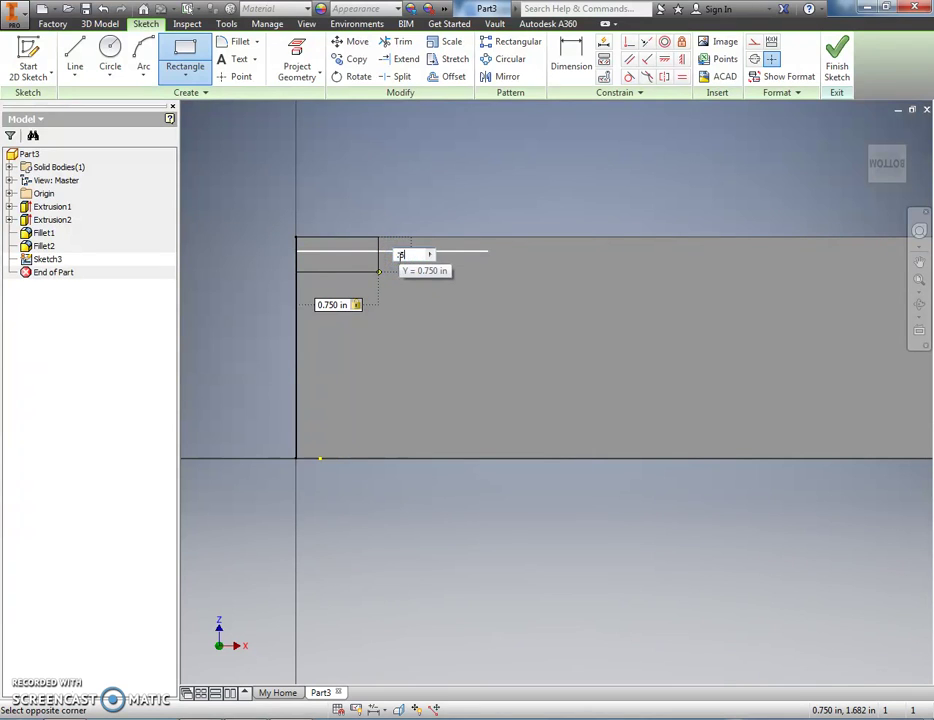
{"action": "type", "text": ".5"}
{"action": "key", "text": "Return"}
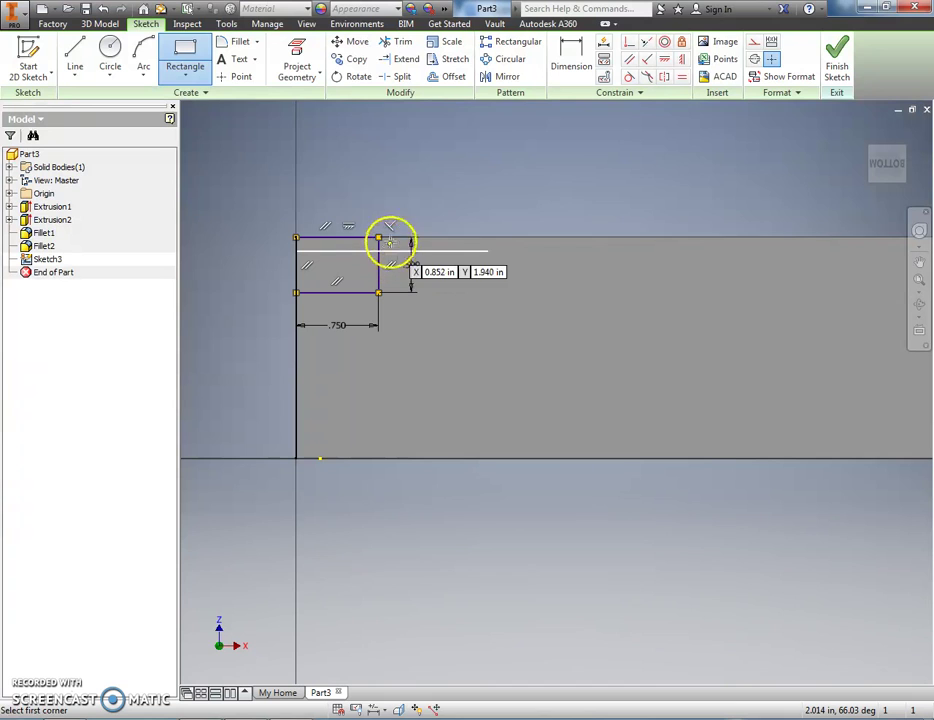
- Copy the rectangle from its lower-left corner to the lower-left corner of the bottom face
{"action": "left_click", "coordinate": [187, 78]}
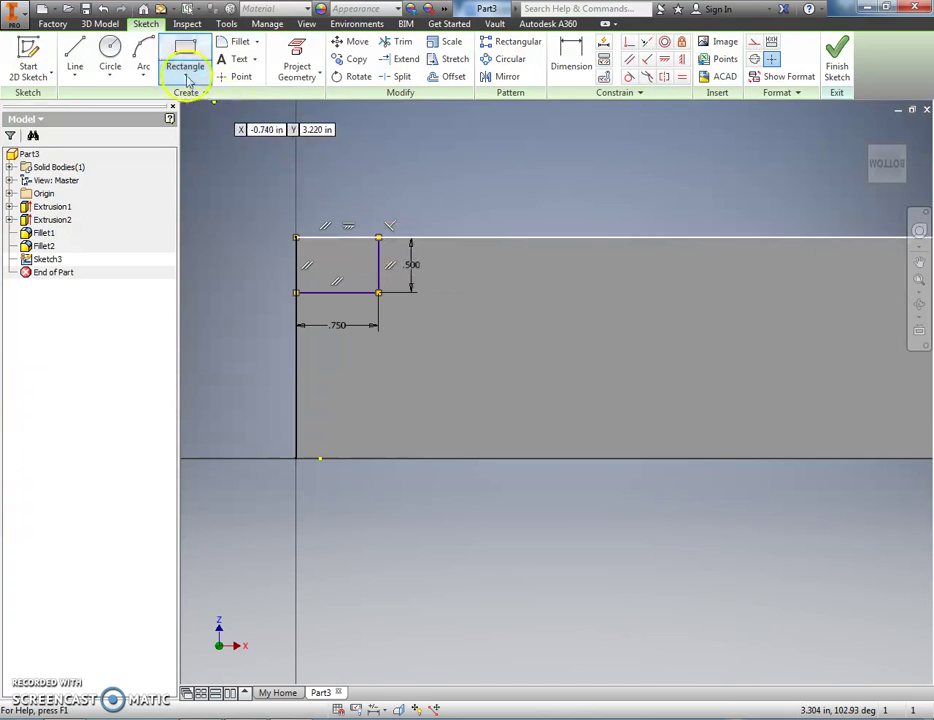
{"action": "left_click", "coordinate": [358, 60]}
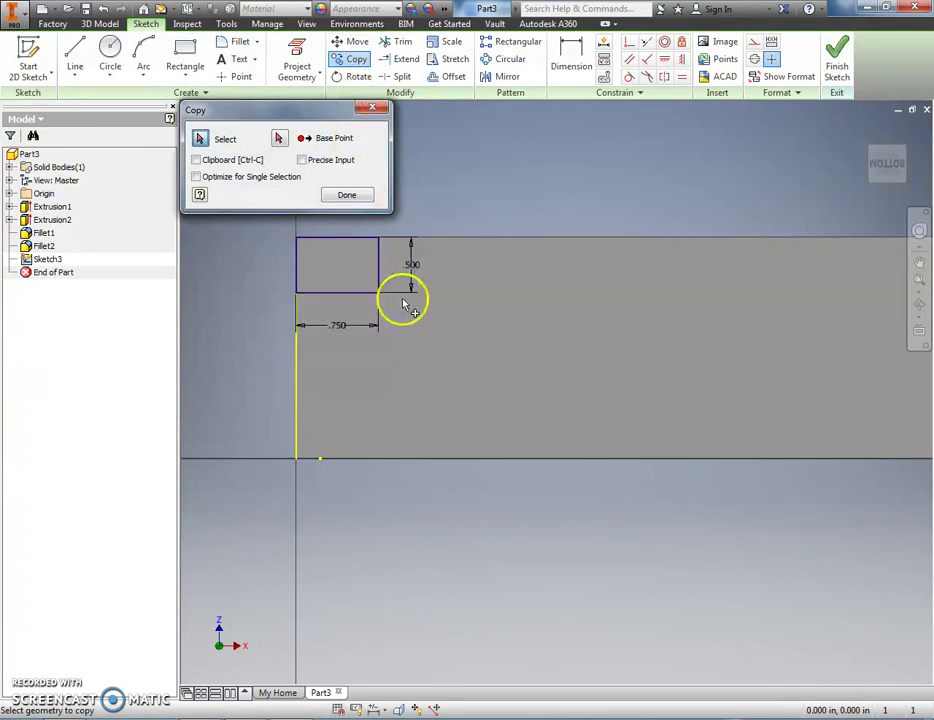
{"action": "left_click_drag", "start_coordinate": [429, 324], "coordinate": [258, 227]}
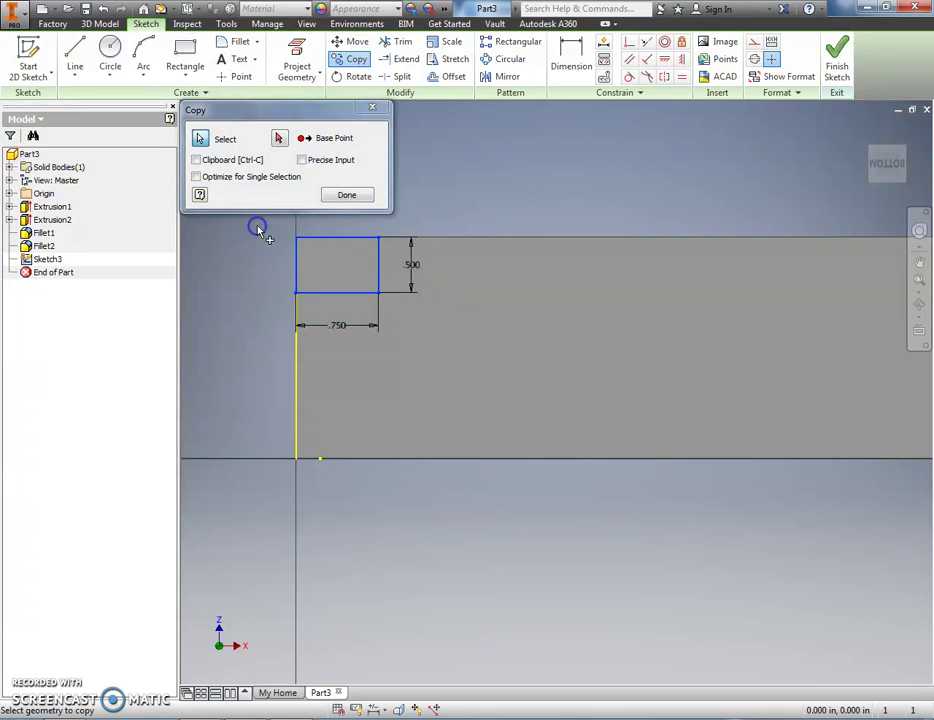
{"action": "left_click", "coordinate": [279, 140]}
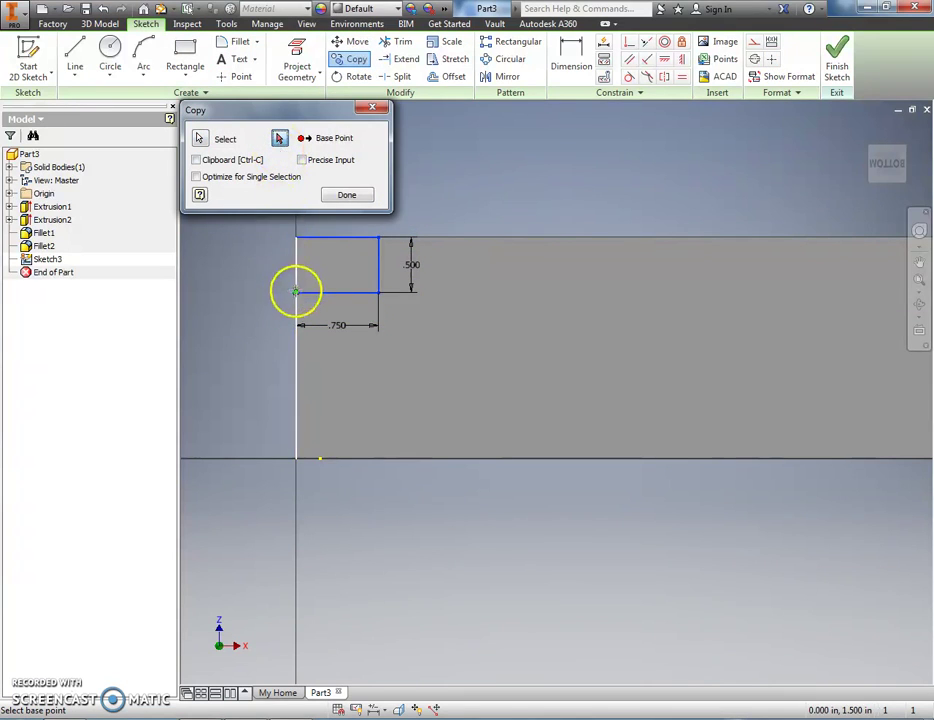
{"action": "left_click", "coordinate": [296, 292]}
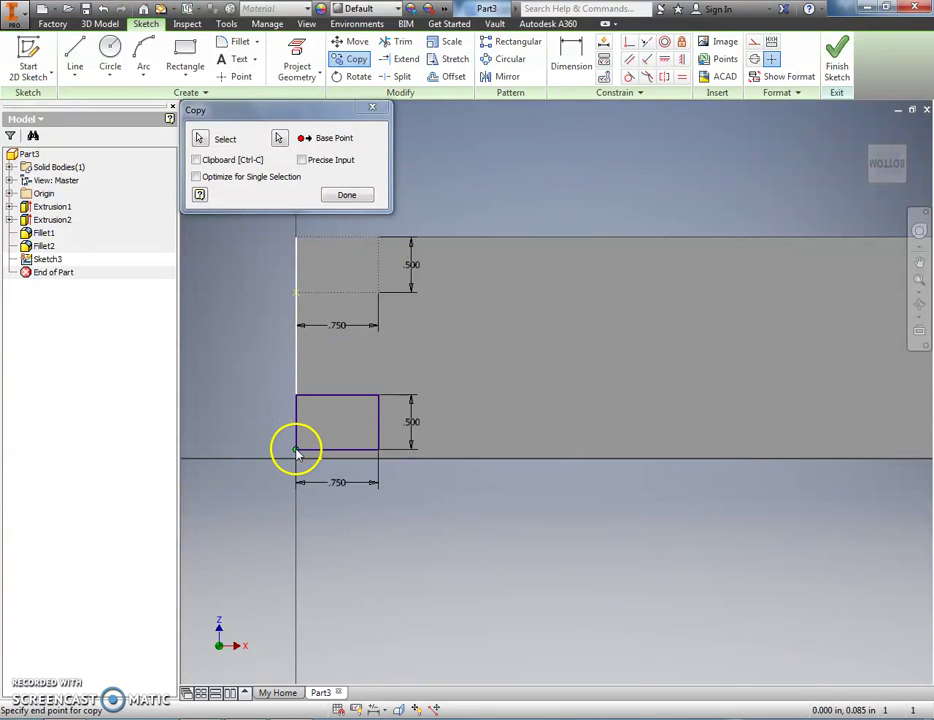
{"action": "left_click", "coordinate": [296, 458]}
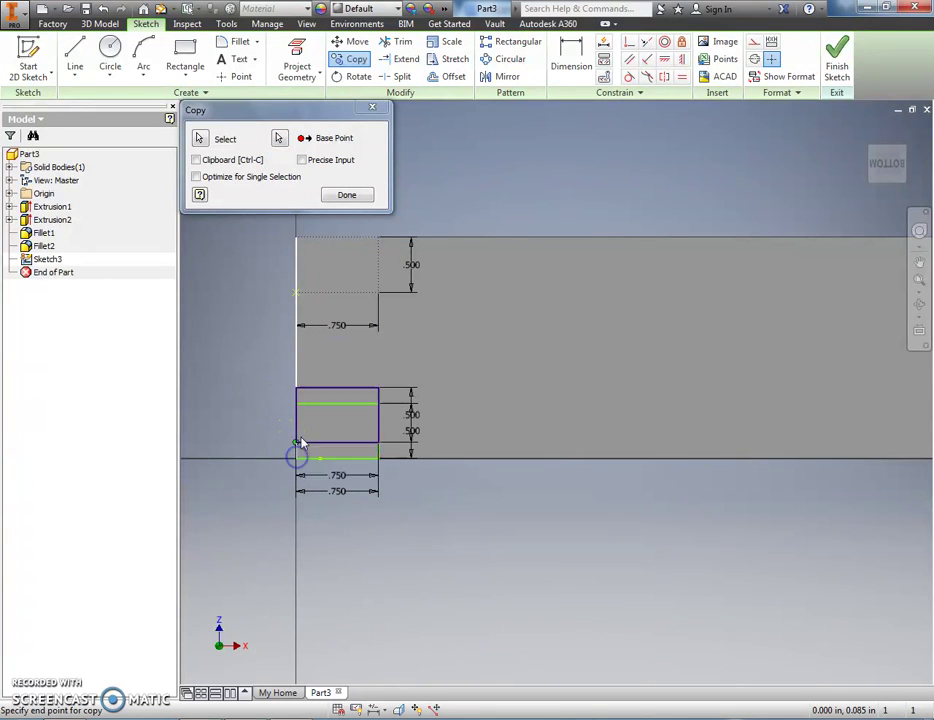
{"action": "left_click", "coordinate": [344, 196]}
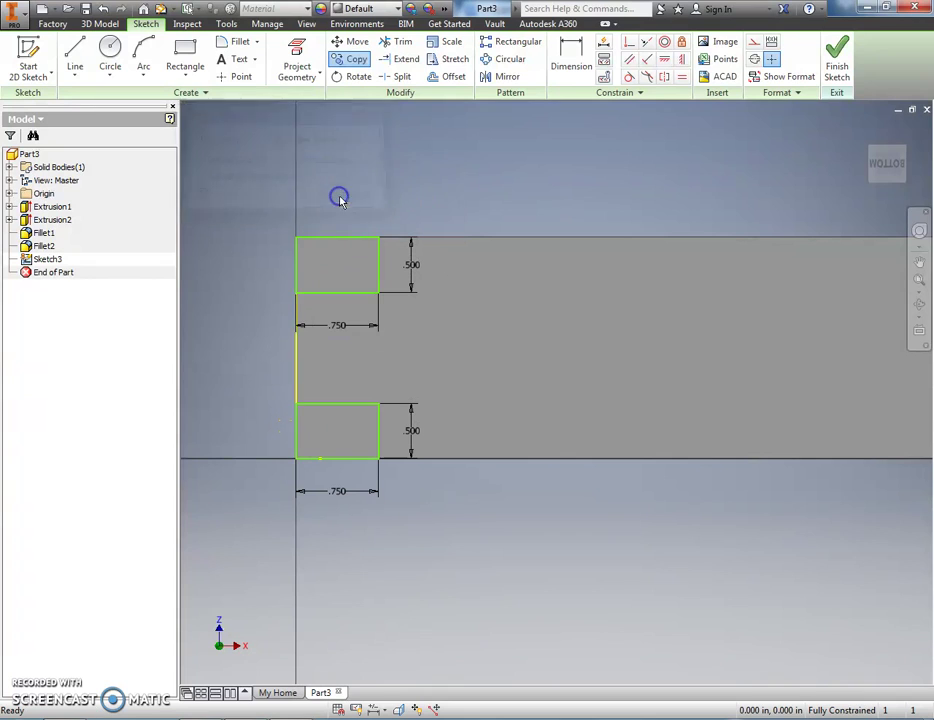
- Copy both rectangles to the opposite end so they sit in the two right corners of the bottom face, and finish the sketch
{"action": "left_click", "coordinate": [353, 63]}
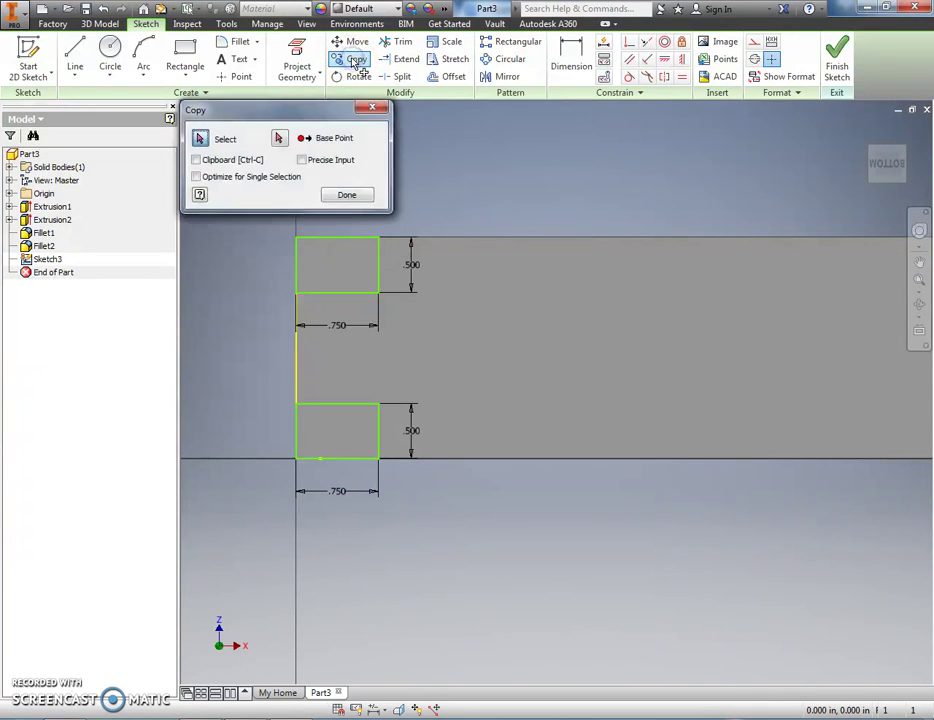
{"action": "left_click_drag", "start_coordinate": [420, 538], "coordinate": [251, 234]}
{"action": "left_click", "coordinate": [277, 137]}
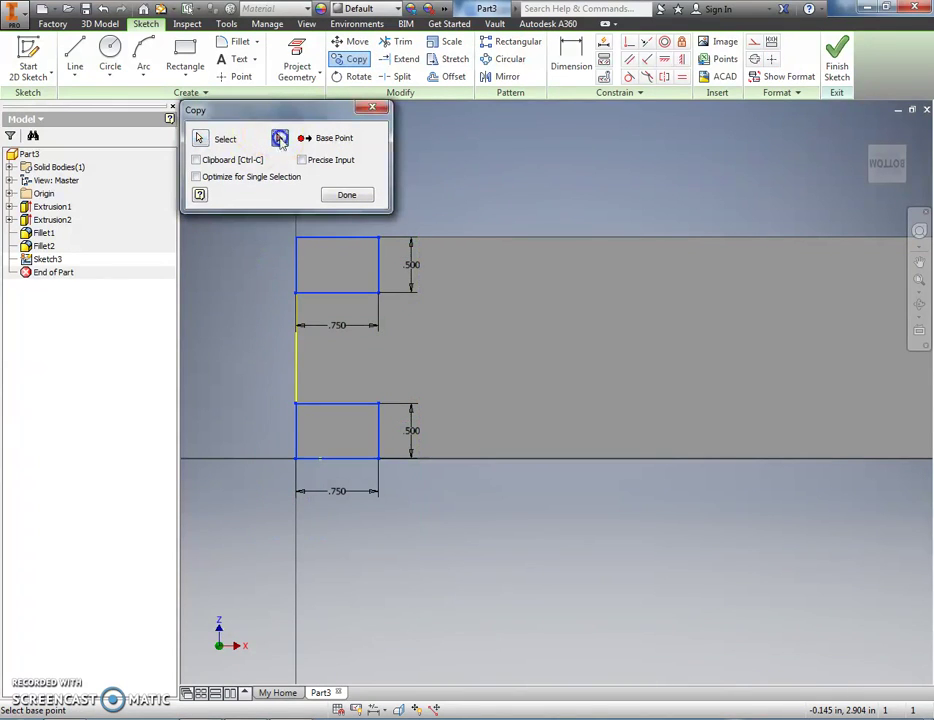
{"action": "left_click", "coordinate": [380, 458]}
{"action": "scroll", "coordinate": [381, 455], "scroll_direction": "up", "scroll_amount": 5}
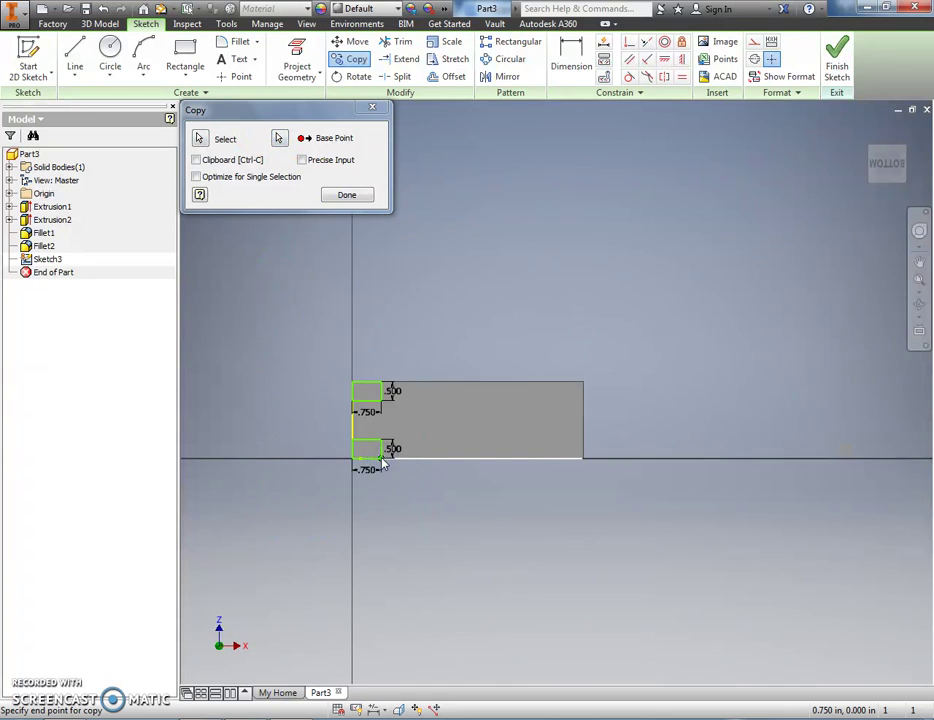
{"action": "scroll", "coordinate": [580, 458], "scroll_direction": "down", "scroll_amount": 3}
{"action": "scroll", "coordinate": [585, 462], "scroll_direction": "down", "scroll_amount": 5}
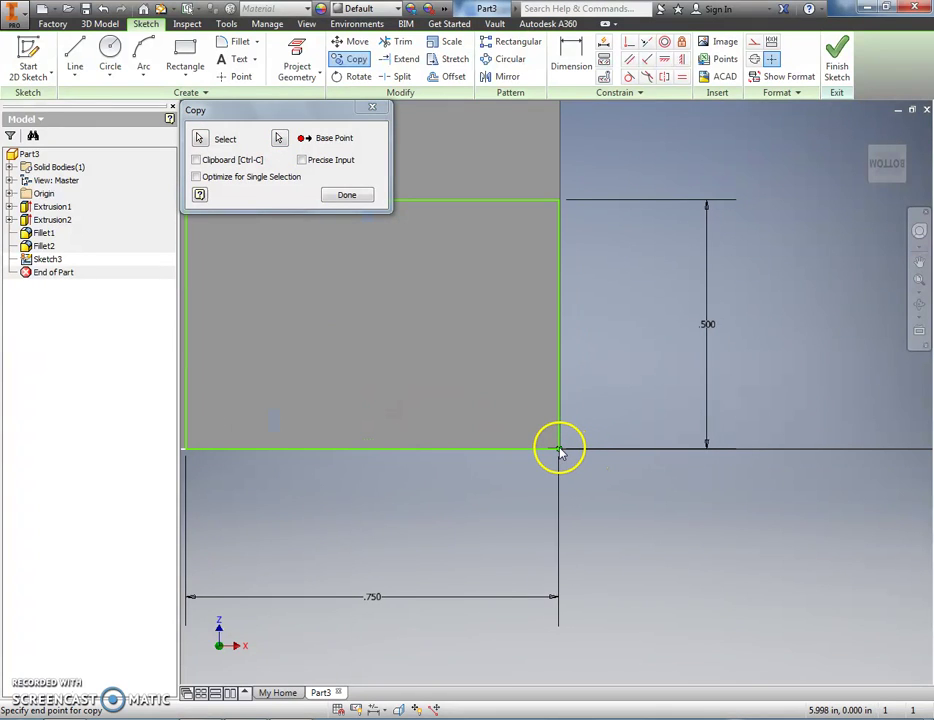
{"action": "left_click", "coordinate": [559, 449]}
{"action": "left_click", "coordinate": [346, 194]}
{"action": "scroll", "coordinate": [454, 405], "scroll_direction": "up", "scroll_amount": 3}
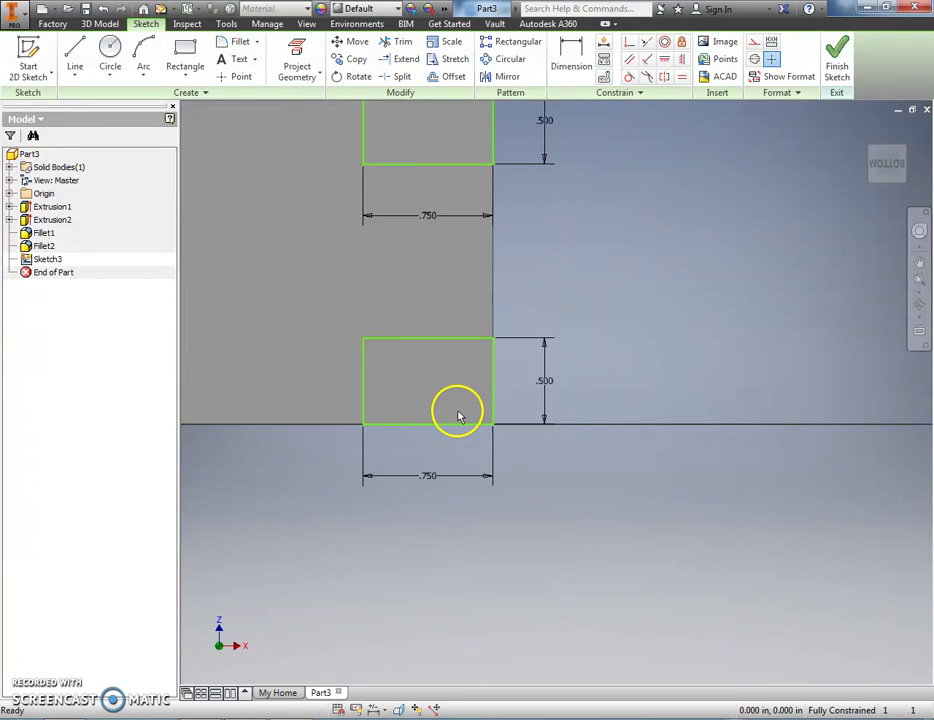
{"action": "scroll", "coordinate": [458, 416], "scroll_direction": "up", "scroll_amount": 4}
{"action": "scroll", "coordinate": [456, 412], "scroll_direction": "up", "scroll_amount": 2}
{"action": "scroll", "coordinate": [358, 393], "scroll_direction": "down", "scroll_amount": 2}
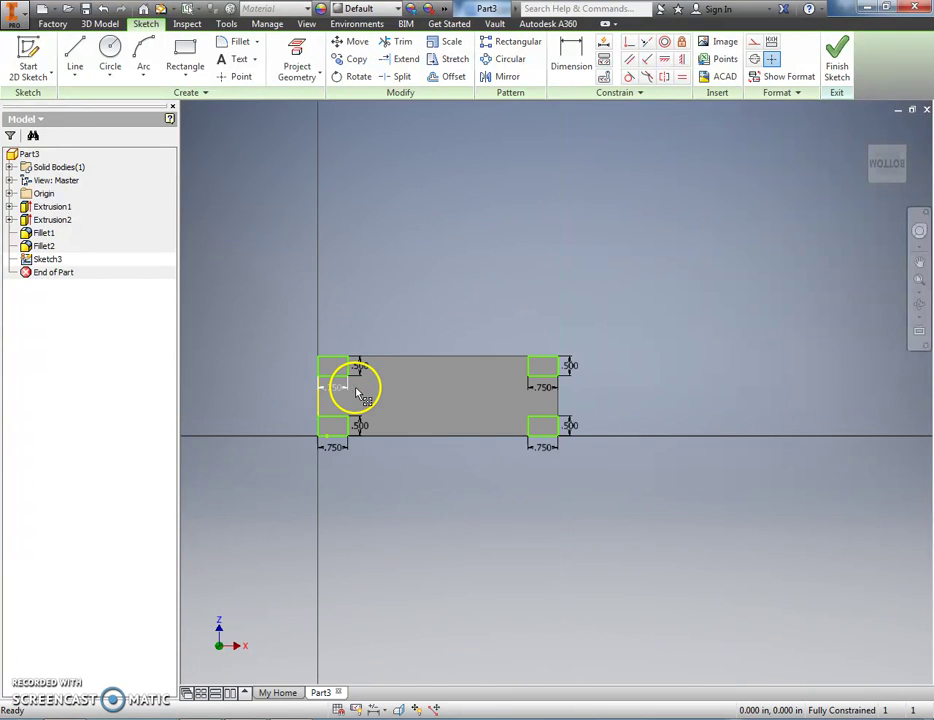
{"action": "scroll", "coordinate": [357, 394], "scroll_direction": "down", "scroll_amount": 3}
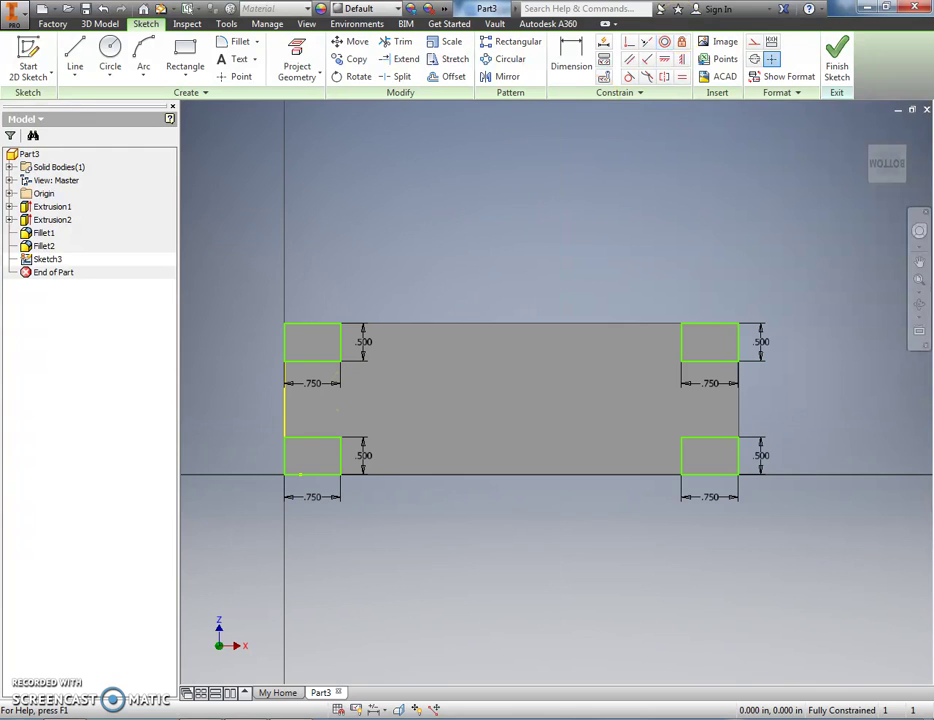
{"action": "left_click", "coordinate": [833, 55]}
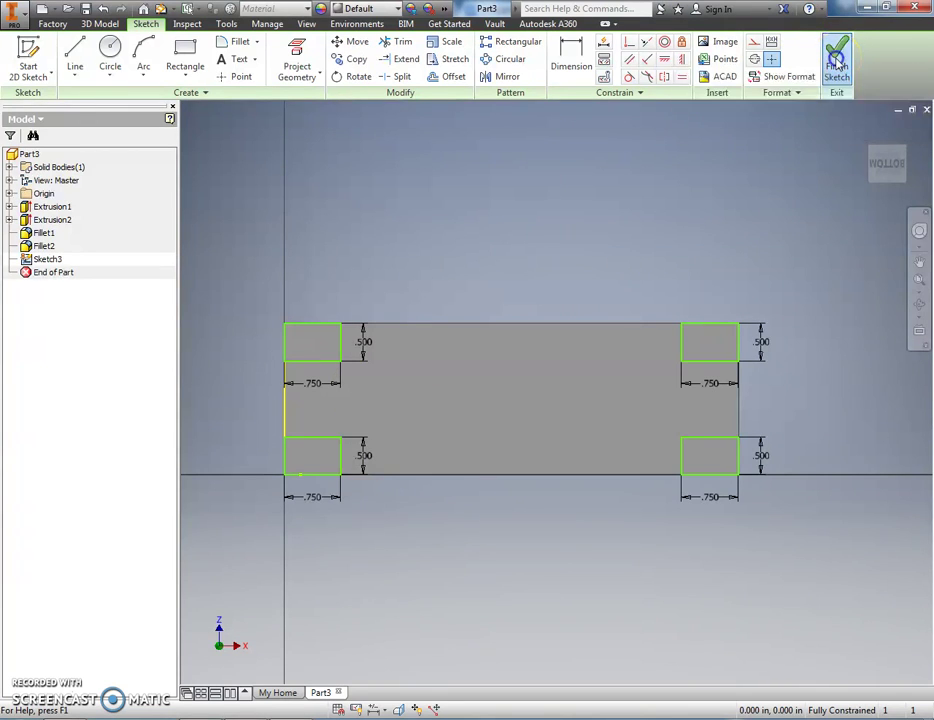
{"action": "left_click", "coordinate": [838, 63]}
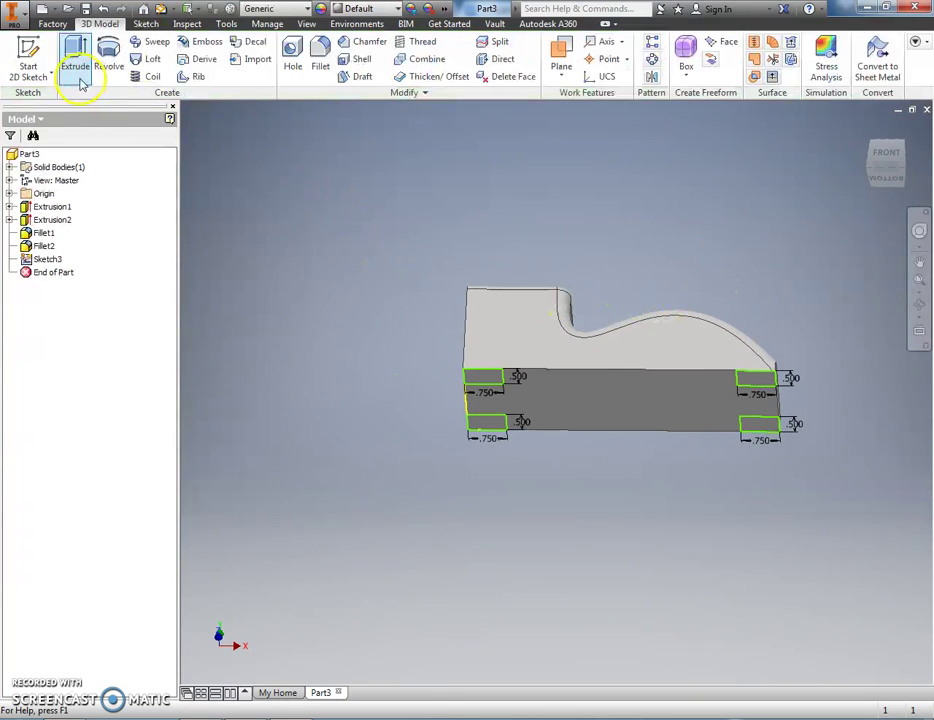
- Extrude all four corner rectangles on the bottom face together by 0.25 in to form the legs
{"action": "left_click", "coordinate": [77, 60]}
{"action": "left_click", "coordinate": [475, 381]}
{"action": "left_click", "coordinate": [503, 425]}
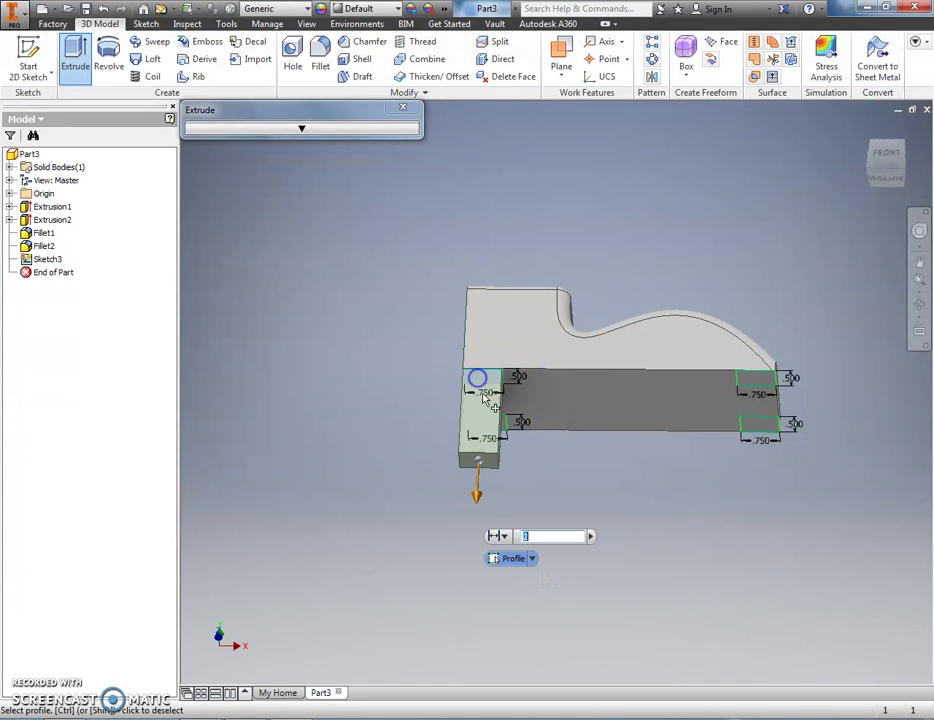
{"action": "scroll", "coordinate": [514, 427], "scroll_direction": "down", "scroll_amount": 3}
{"action": "scroll", "coordinate": [489, 423], "scroll_direction": "up", "scroll_amount": 8}
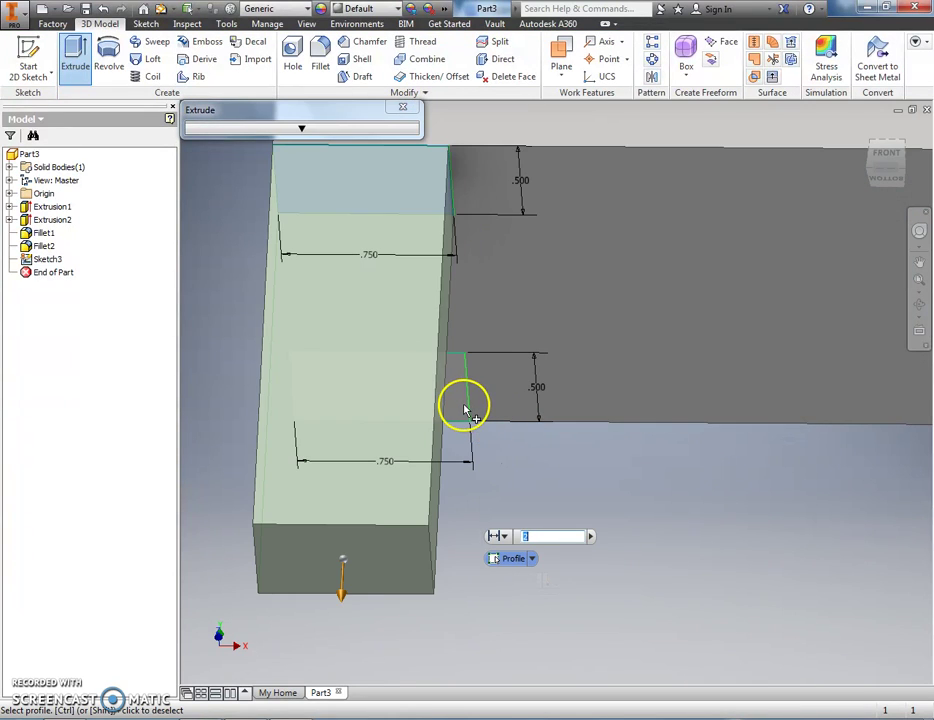
{"action": "scroll", "coordinate": [464, 406], "scroll_direction": "down", "scroll_amount": 5}
{"action": "left_click", "coordinate": [726, 376]}
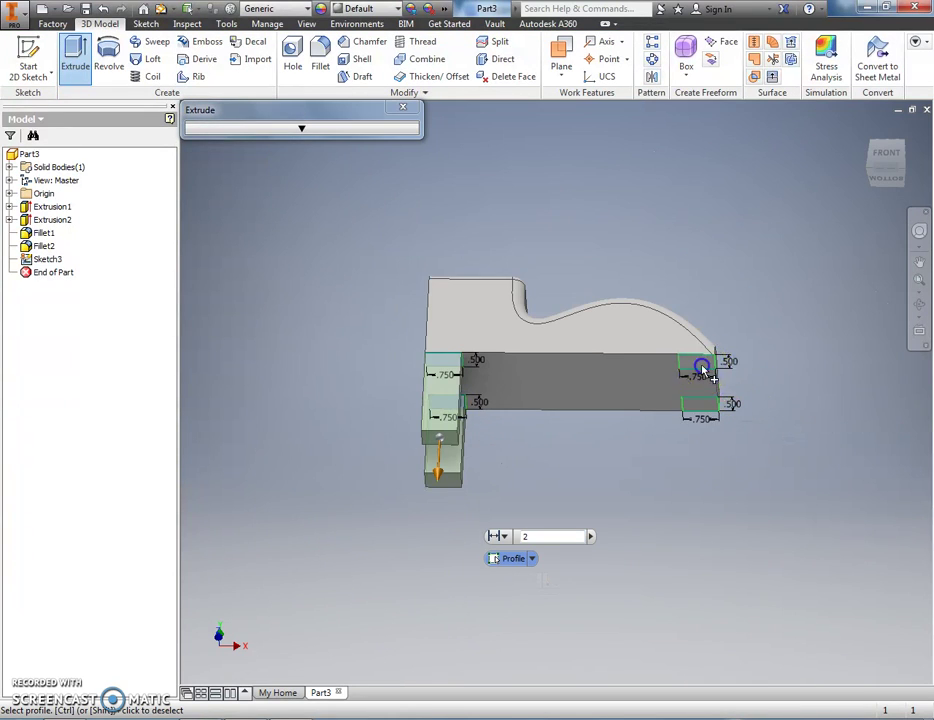
{"action": "left_click", "coordinate": [715, 403]}
{"action": "scroll", "coordinate": [716, 410], "scroll_direction": "down", "scroll_amount": 2}
{"action": "scroll", "coordinate": [714, 405], "scroll_direction": "up", "scroll_amount": 8}
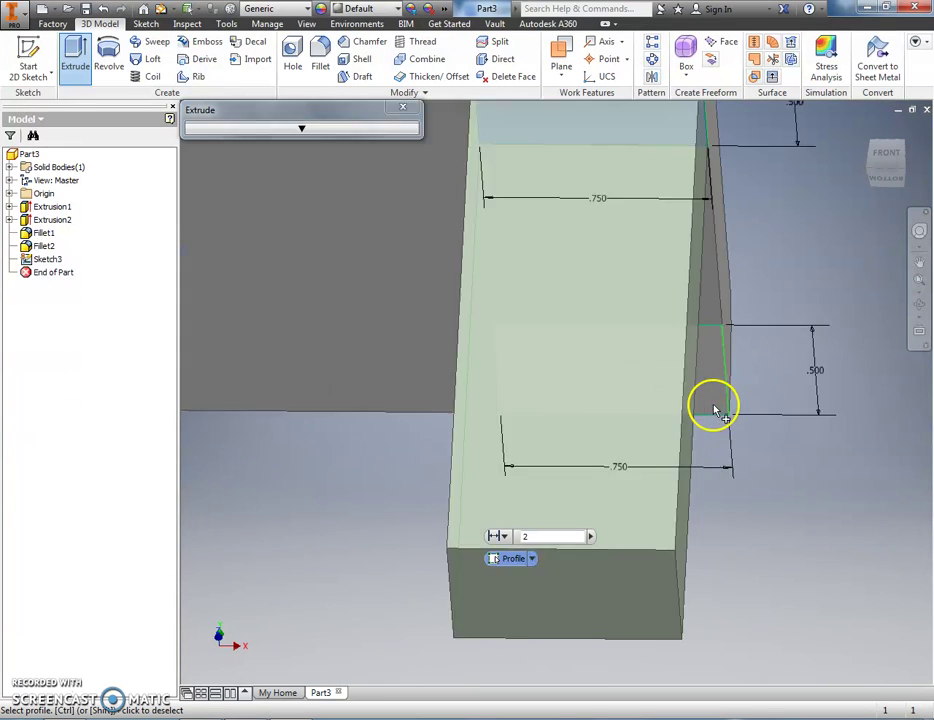
{"action": "scroll", "coordinate": [714, 390], "scroll_direction": "down", "scroll_amount": 10}
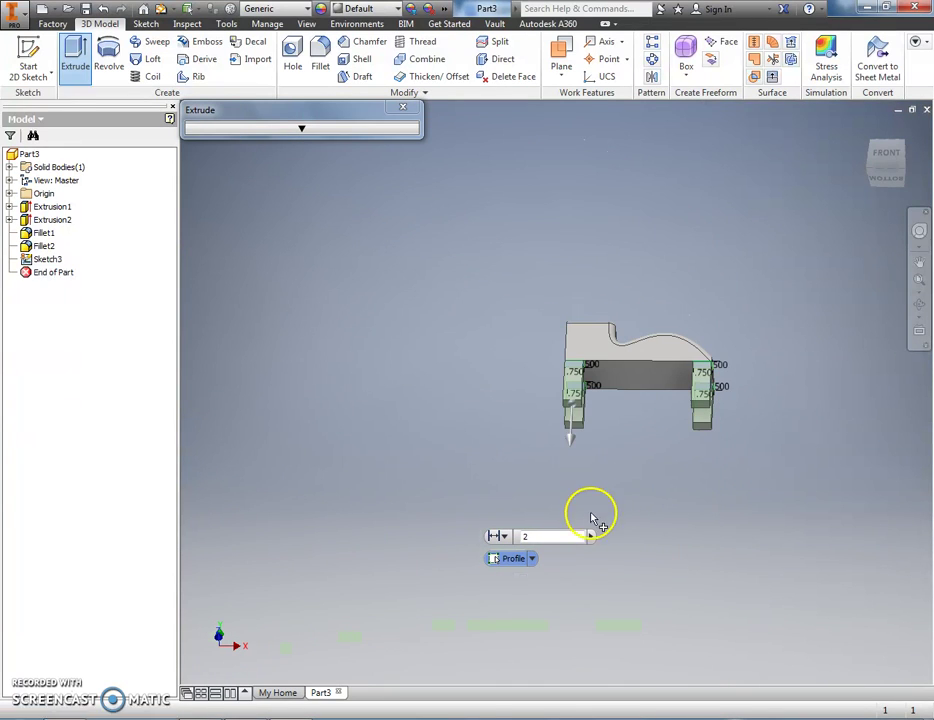
{"action": "mouse_move", "coordinate": [523, 537]}
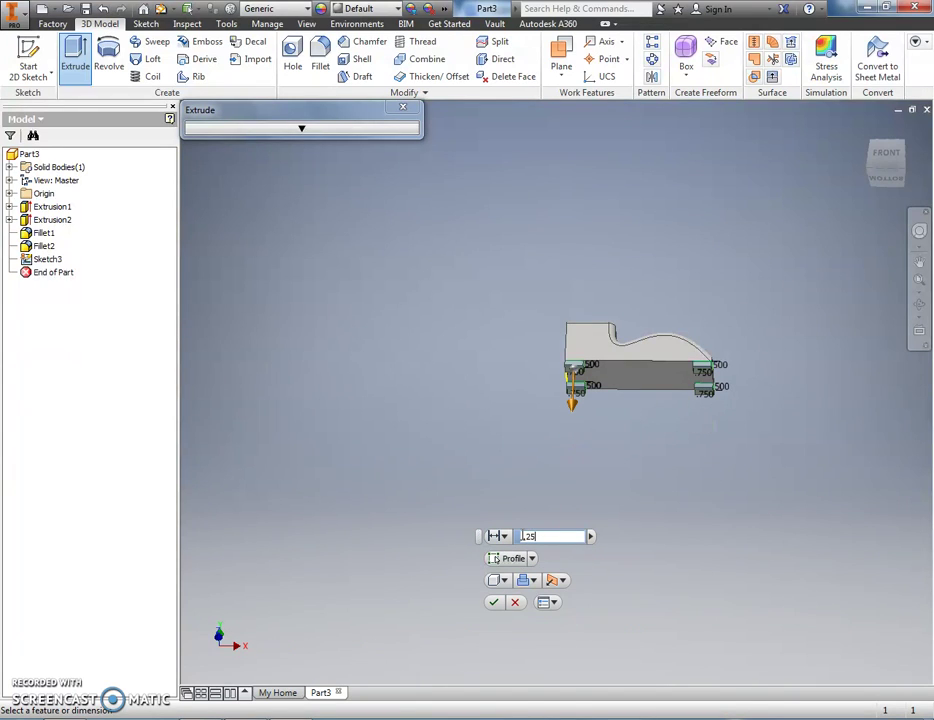
{"action": "left_click", "coordinate": [498, 602]}
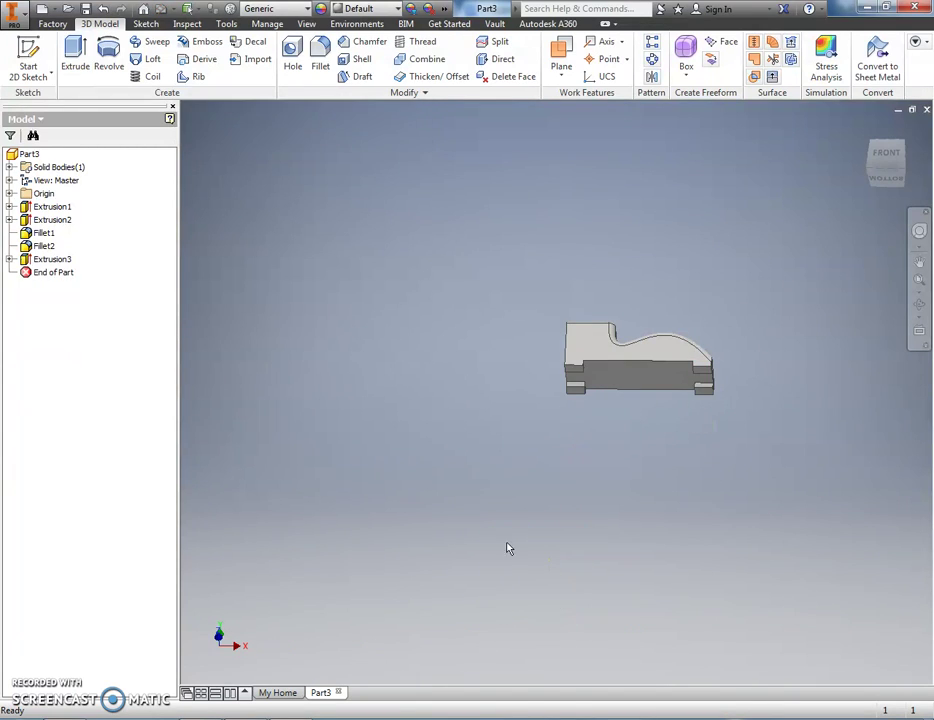
- Apply the Gold appearance to the body's front and back side faces, flat top, curved top and bottom face
{"action": "left_click", "coordinate": [924, 302]}
{"action": "left_click_drag", "start_coordinate": [582, 327], "coordinate": [531, 363]}
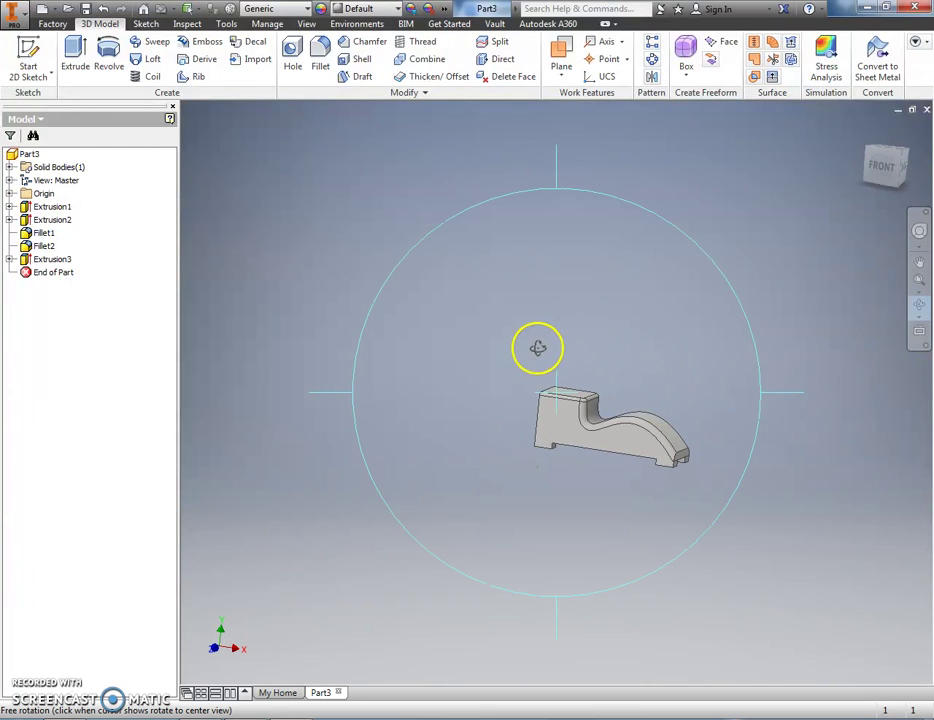
{"action": "key", "text": "Escape"}
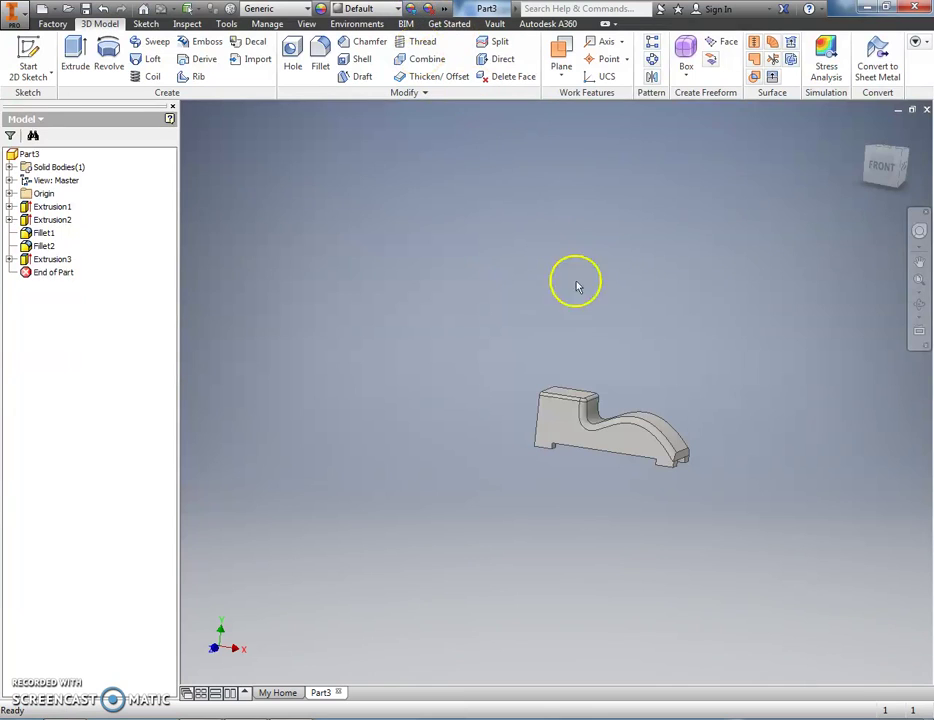
{"action": "scroll", "coordinate": [565, 426], "scroll_direction": "down", "scroll_amount": 2}
{"action": "scroll", "coordinate": [565, 405], "scroll_direction": "down", "scroll_amount": 1}
{"action": "scroll", "coordinate": [571, 375], "scroll_direction": "up", "scroll_amount": 3}
{"action": "scroll", "coordinate": [573, 386], "scroll_direction": "down", "scroll_amount": 6}
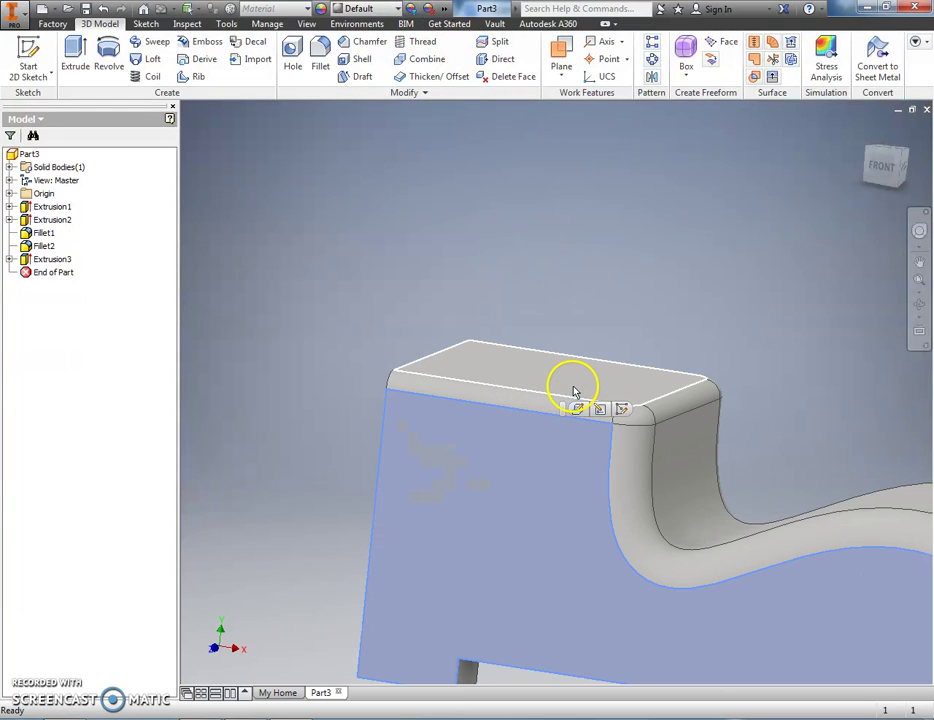
{"action": "left_click", "coordinate": [582, 381], "text": "ctrl"}
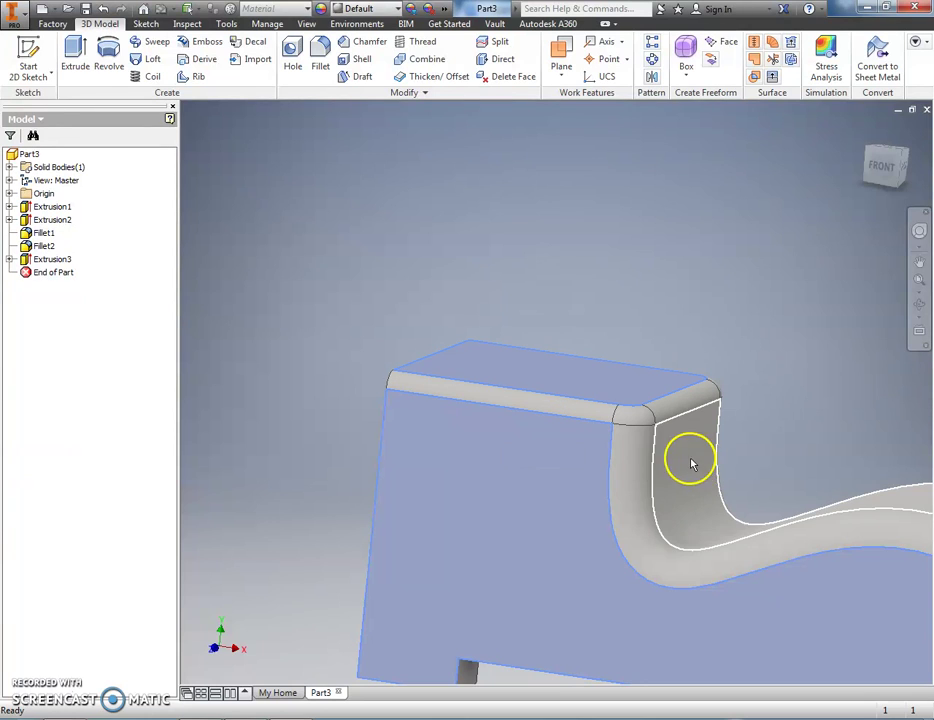
{"action": "scroll", "coordinate": [344, 490], "scroll_direction": "up", "scroll_amount": 5}
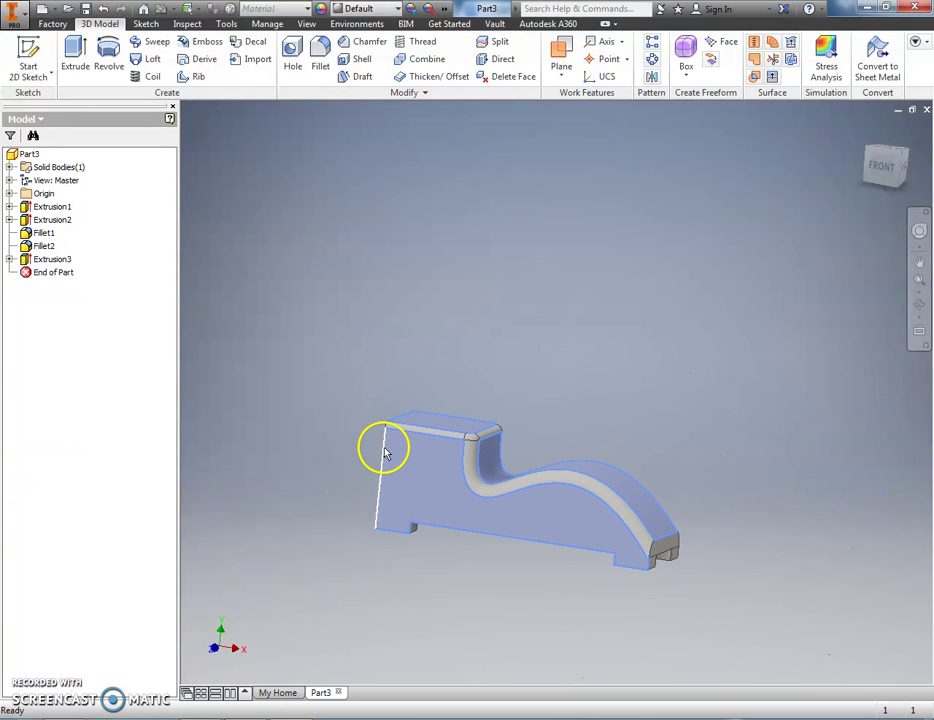
{"action": "left_click", "coordinate": [919, 304]}
{"action": "mouse_move", "coordinate": [805, 327]}
{"action": "left_mouse_down"}
{"action": "mouse_move", "coordinate": [569, 388]}
{"action": "mouse_move", "coordinate": [392, 409]}
{"action": "mouse_move", "coordinate": [402, 417]}
{"action": "left_mouse_up"}
{"action": "left_click", "coordinate": [568, 446]}
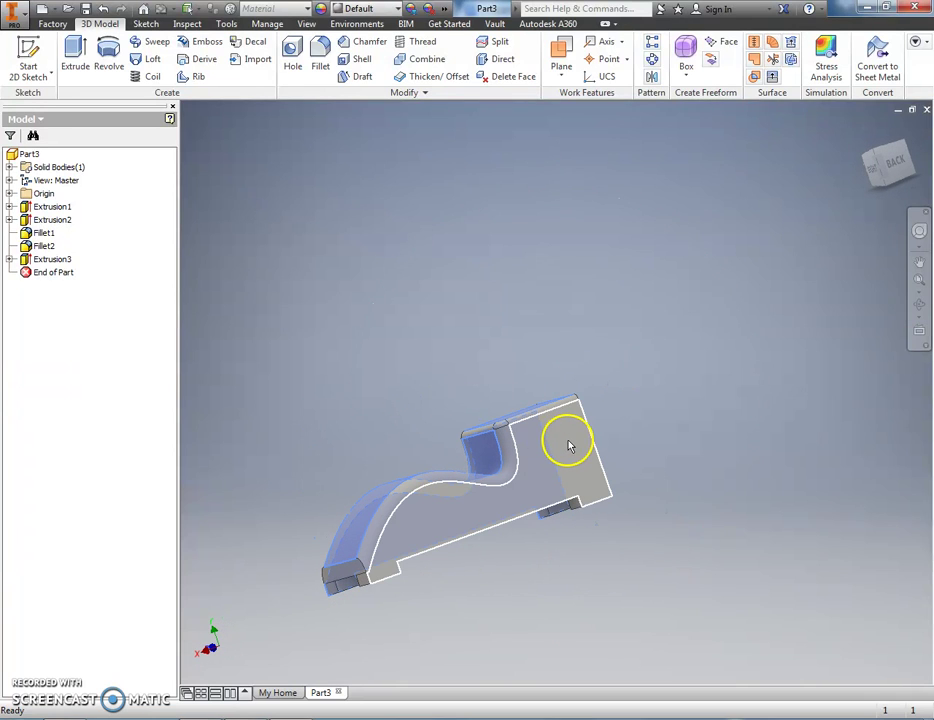
{"action": "left_click", "coordinate": [561, 450]}
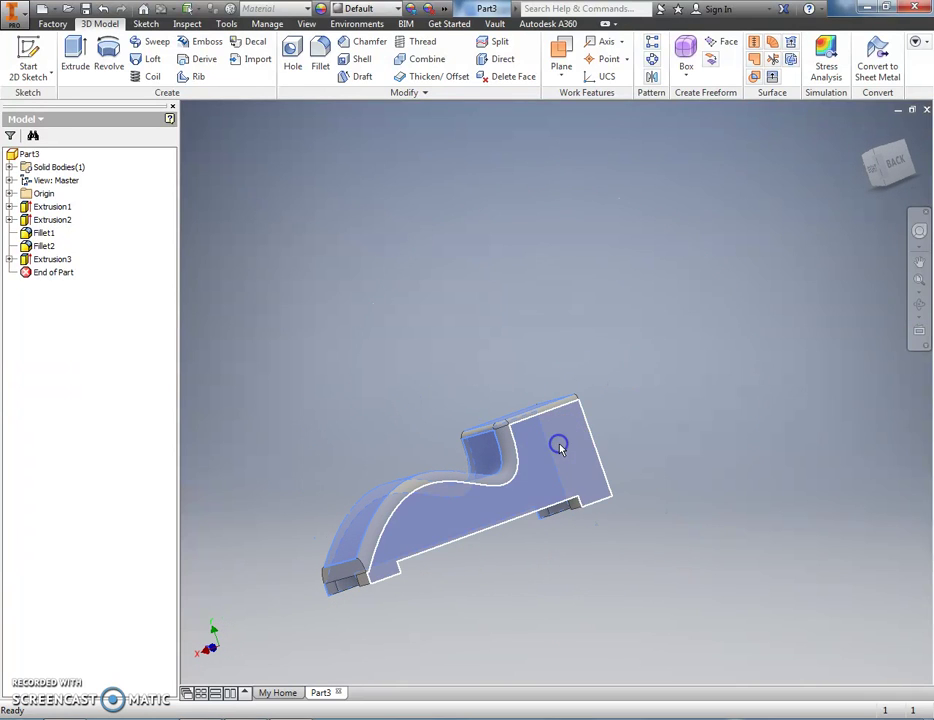
{"action": "left_click", "coordinate": [919, 304]}
{"action": "left_click_drag", "start_coordinate": [563, 396], "coordinate": [553, 338]}
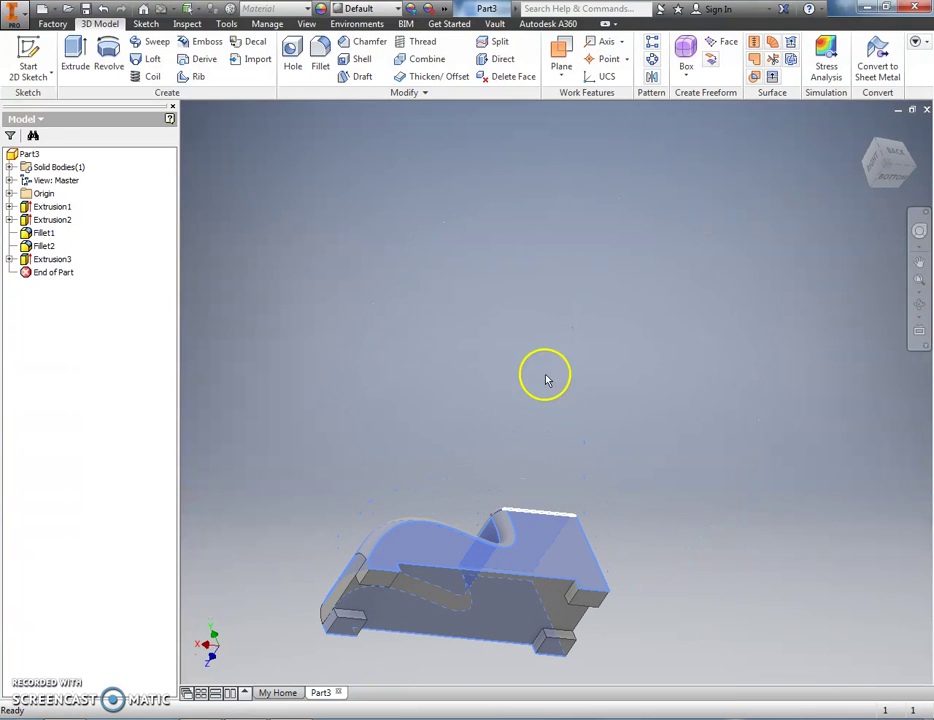
{"action": "left_click", "coordinate": [478, 620]}
{"action": "left_click", "coordinate": [919, 304]}
{"action": "left_click_drag", "start_coordinate": [474, 433], "coordinate": [659, 450]}
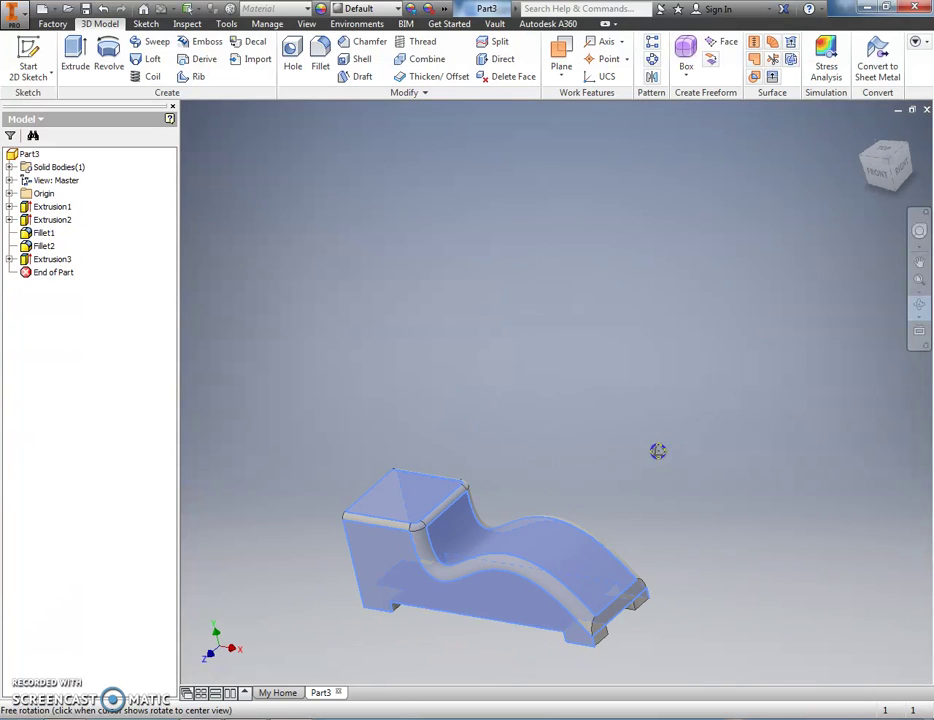
{"action": "left_click", "coordinate": [388, 10]}
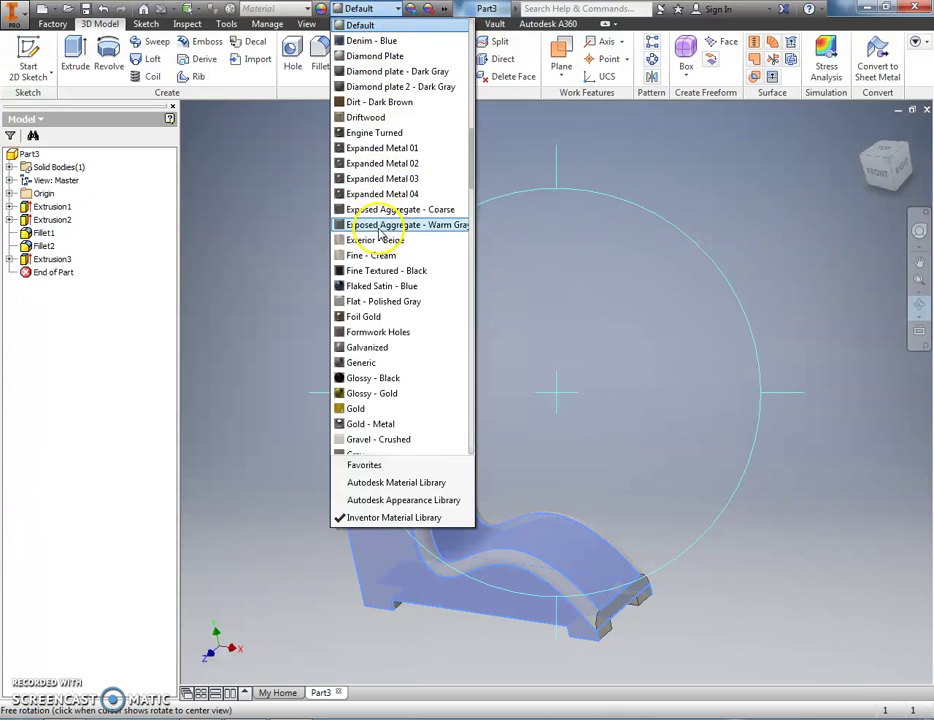
{"action": "left_click", "coordinate": [372, 409]}
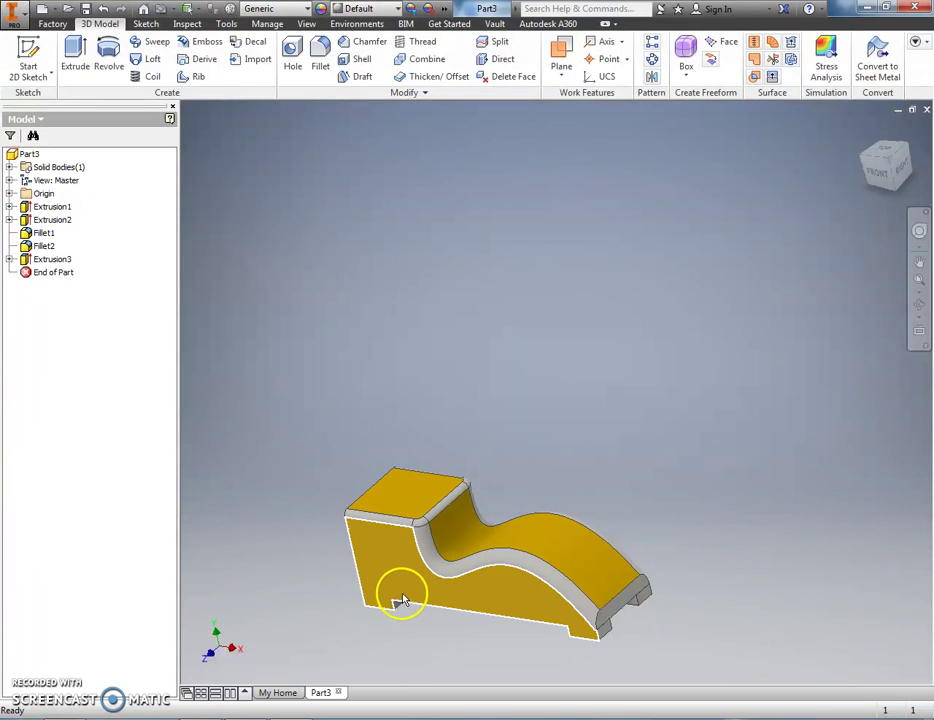
- Apply the Gold appearance to the flat end face at the body's tall end
{"action": "scroll", "coordinate": [416, 553], "scroll_direction": "down", "scroll_amount": 1}
{"action": "scroll", "coordinate": [372, 538], "scroll_direction": "up", "scroll_amount": 5}
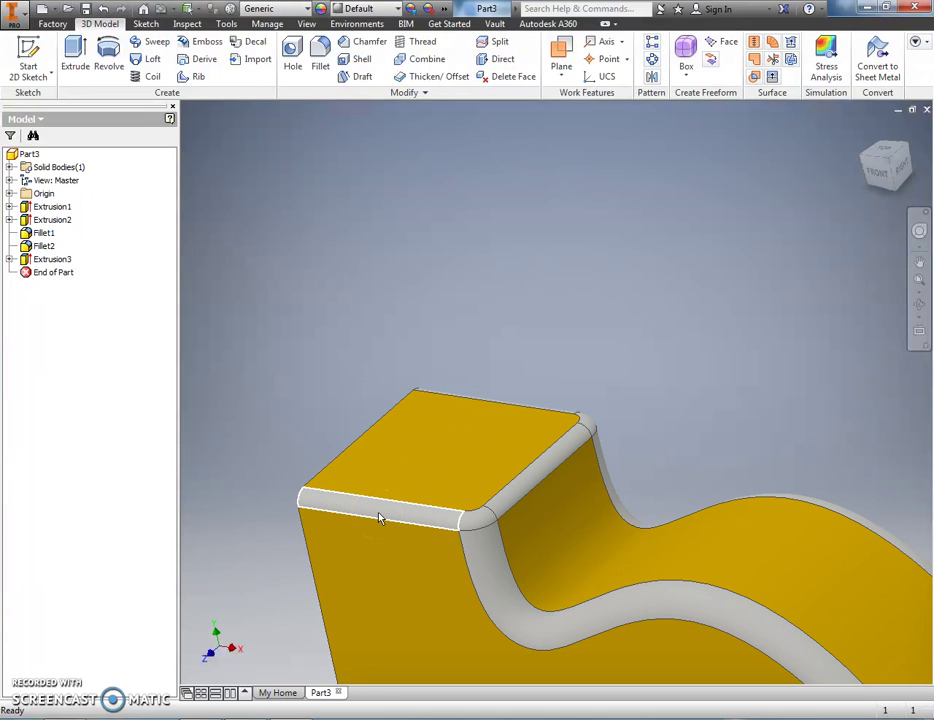
{"action": "scroll", "coordinate": [379, 517], "scroll_direction": "down", "scroll_amount": 5}
{"action": "left_click", "coordinate": [920, 304]}
{"action": "left_click_drag", "start_coordinate": [572, 513], "coordinate": [587, 402]}
{"action": "left_click_drag", "start_coordinate": [532, 474], "coordinate": [675, 320]}
{"action": "key", "text": "Escape"}
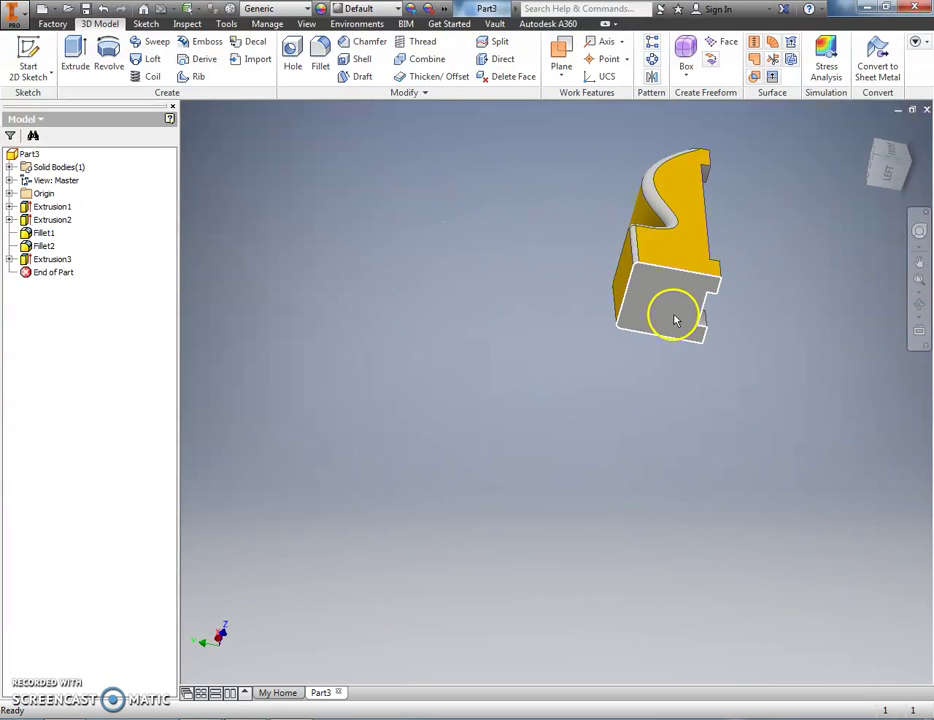
{"action": "left_click", "coordinate": [675, 320]}
{"action": "left_click", "coordinate": [338, 9]}
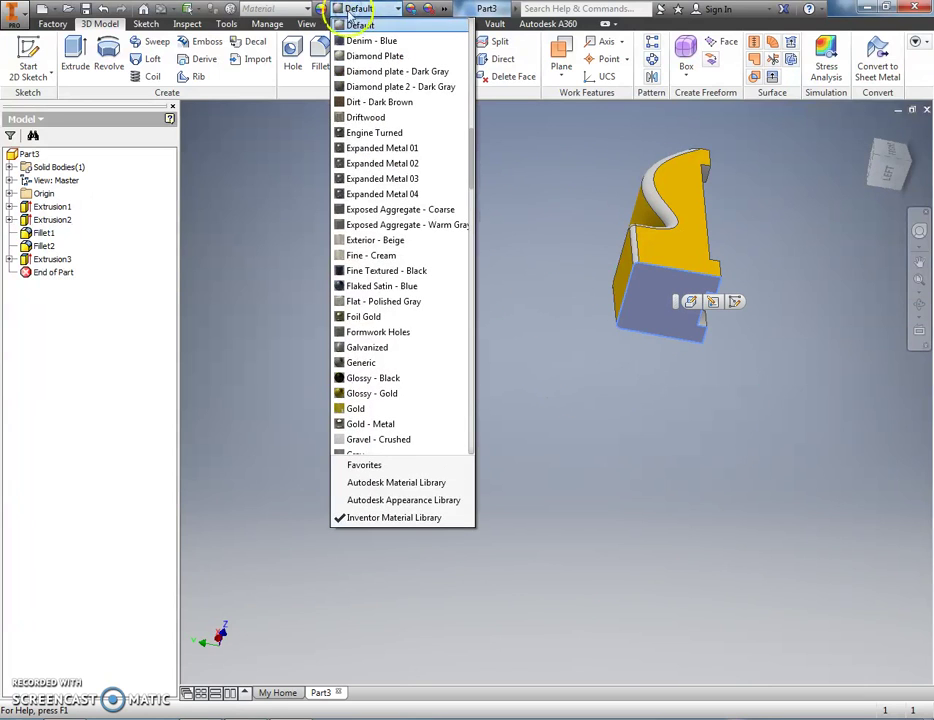
{"action": "left_click", "coordinate": [358, 408]}
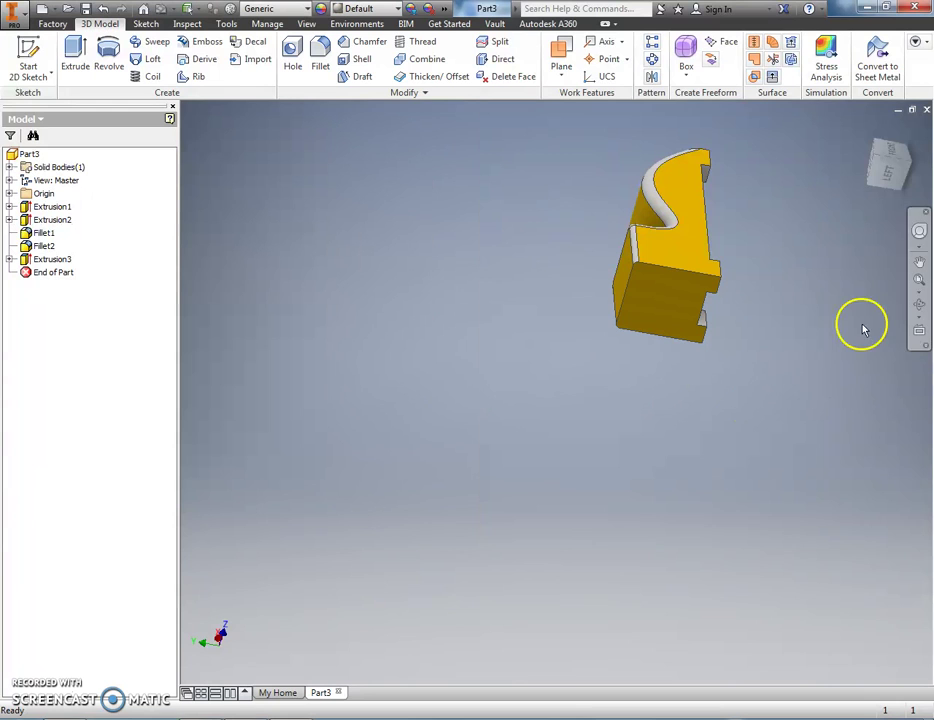
- Select the end and bottom faces of both legs at the body's low end, plus the back leg's inner side face
{"action": "left_click", "coordinate": [919, 305]}
{"action": "left_click_drag", "start_coordinate": [846, 309], "coordinate": [701, 382]}
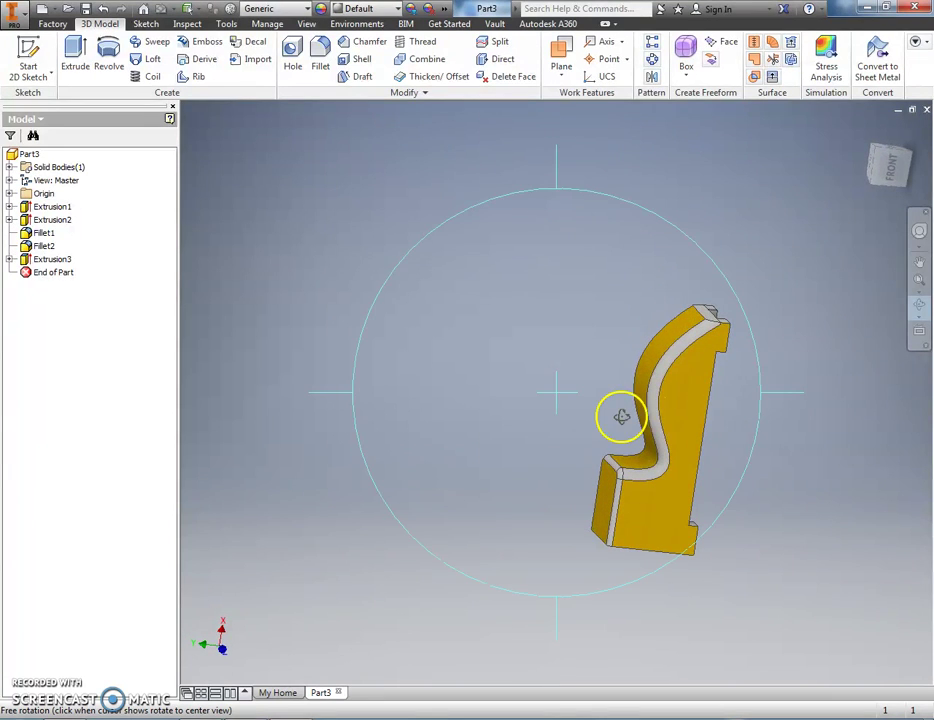
{"action": "left_click_drag", "start_coordinate": [611, 383], "coordinate": [603, 497]}
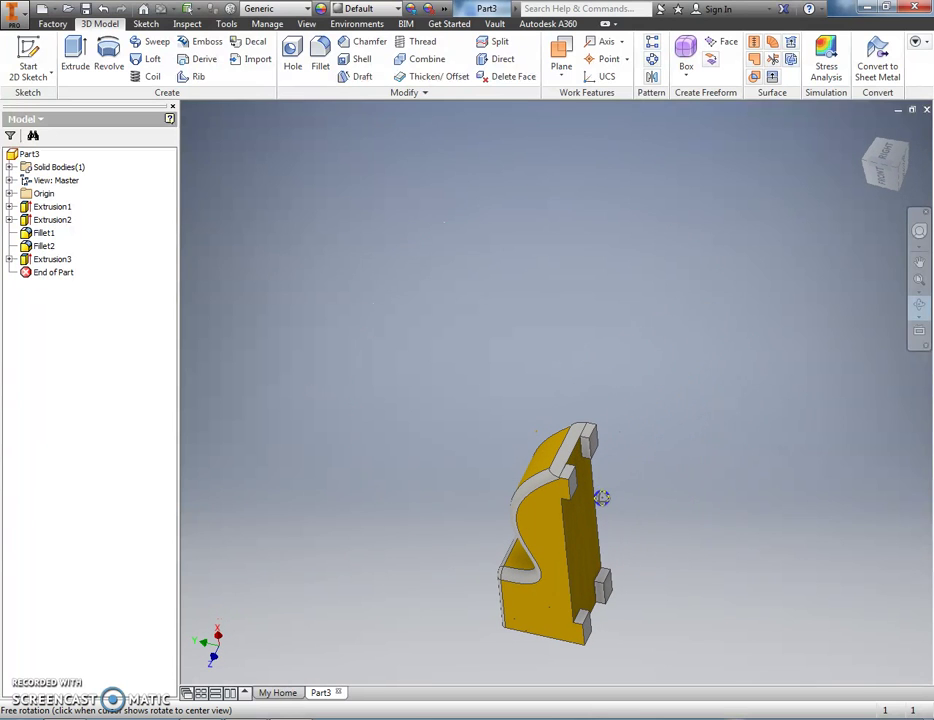
{"action": "key", "text": "Escape"}
{"action": "scroll", "coordinate": [565, 480], "scroll_direction": "down", "scroll_amount": 6}
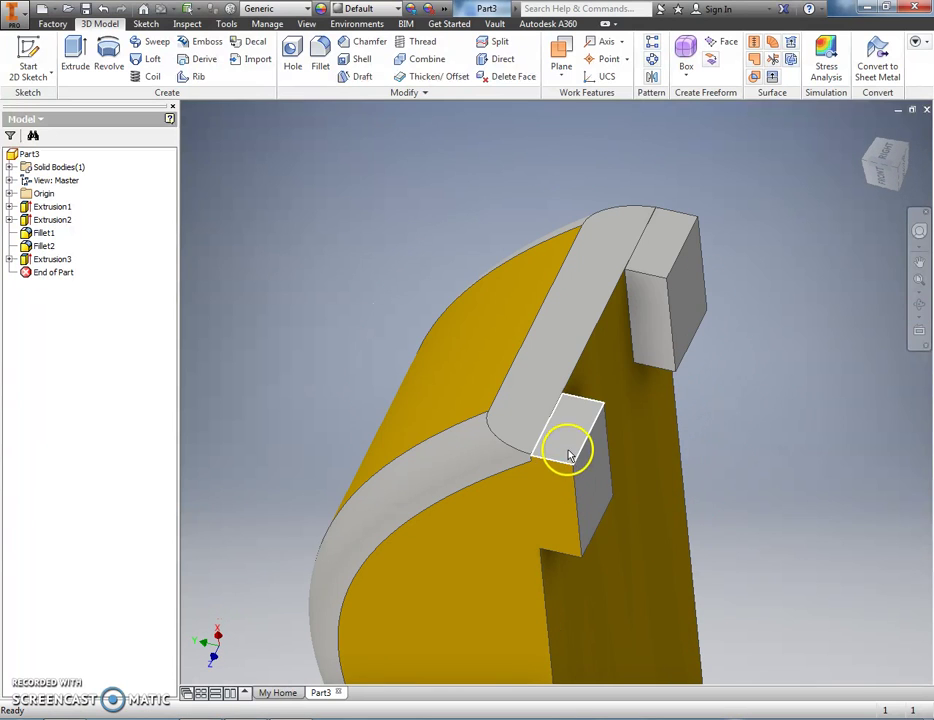
{"action": "left_click", "coordinate": [571, 444]}
{"action": "left_click", "coordinate": [589, 468], "text": "ctrl"}
{"action": "left_click", "coordinate": [648, 323], "text": "ctrl"}
{"action": "left_click", "coordinate": [655, 250], "text": "ctrl"}
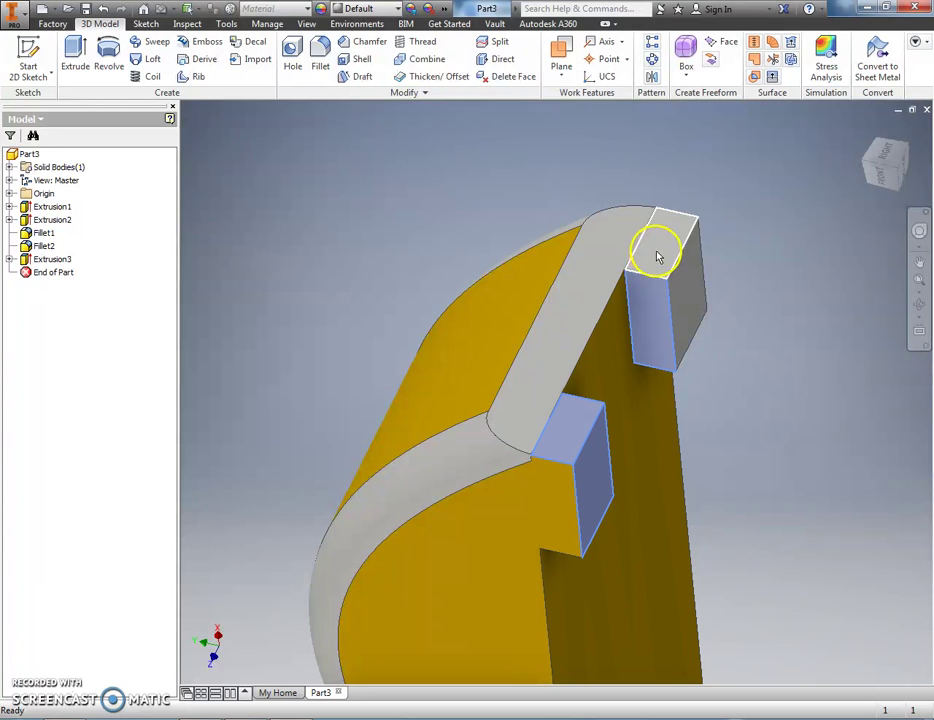
{"action": "left_click", "coordinate": [684, 262], "text": "ctrl"}
{"action": "left_click", "coordinate": [906, 302]}
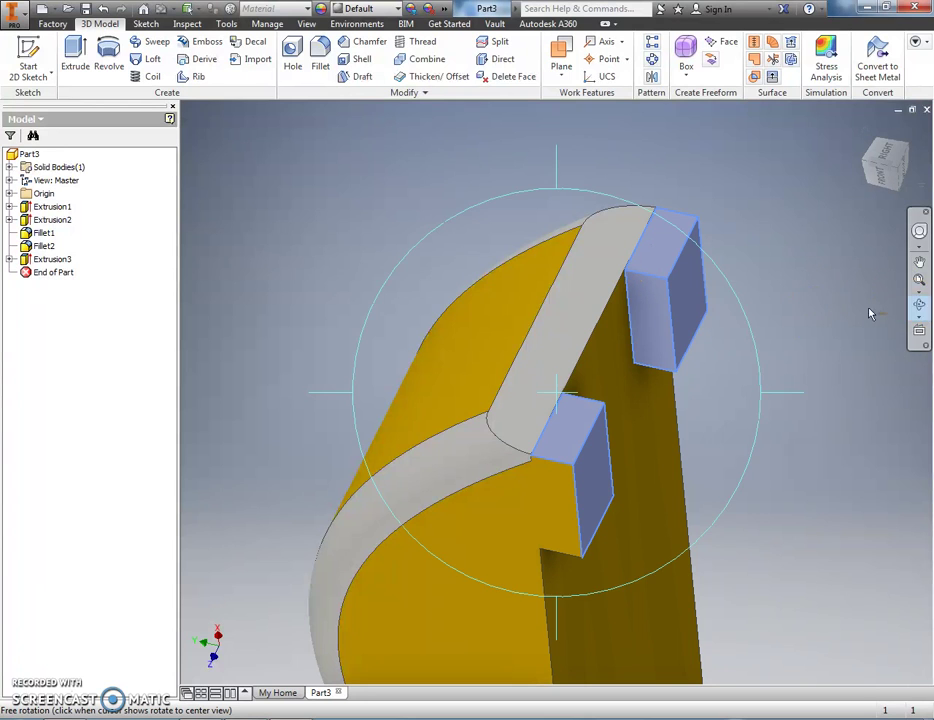